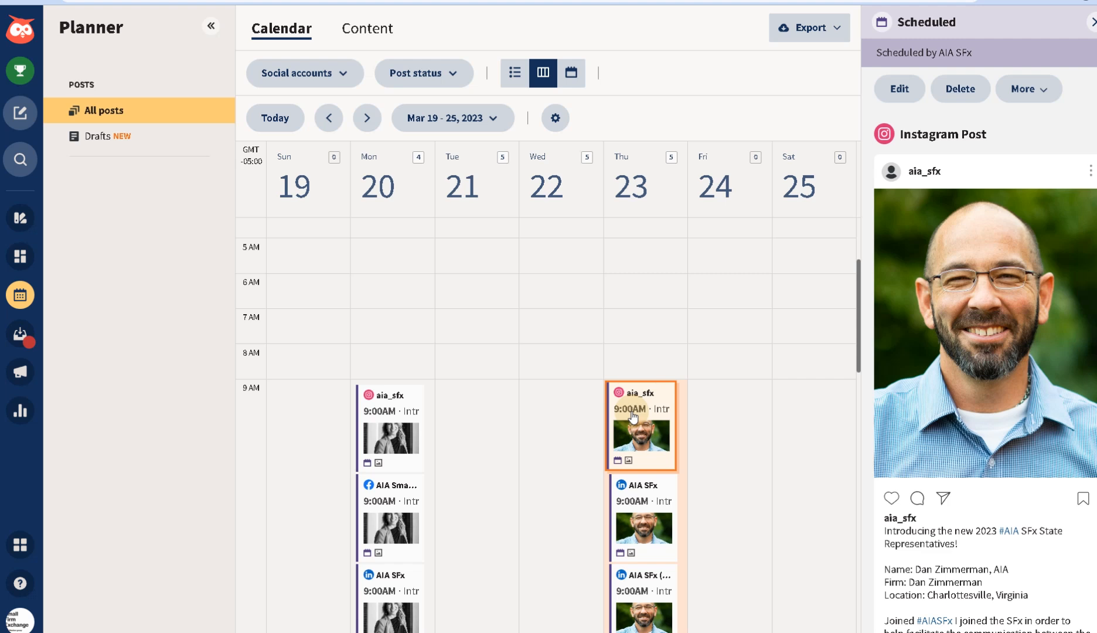
# - Bring up the Thu Mar 23 9:00 AM Instagram post's Scheduled panel, leaving it on Thursday
pyautogui.moveTo(632, 416)
pyautogui.mouseDown()
pyautogui.moveTo(734, 409)
pyautogui.moveTo(715, 426)
pyautogui.moveTo(728, 429)
pyautogui.moveTo(734, 407)
pyautogui.moveTo(576, 416)
pyautogui.moveTo(629, 416)
pyautogui.moveTo(641, 428)
pyautogui.mouseUp()
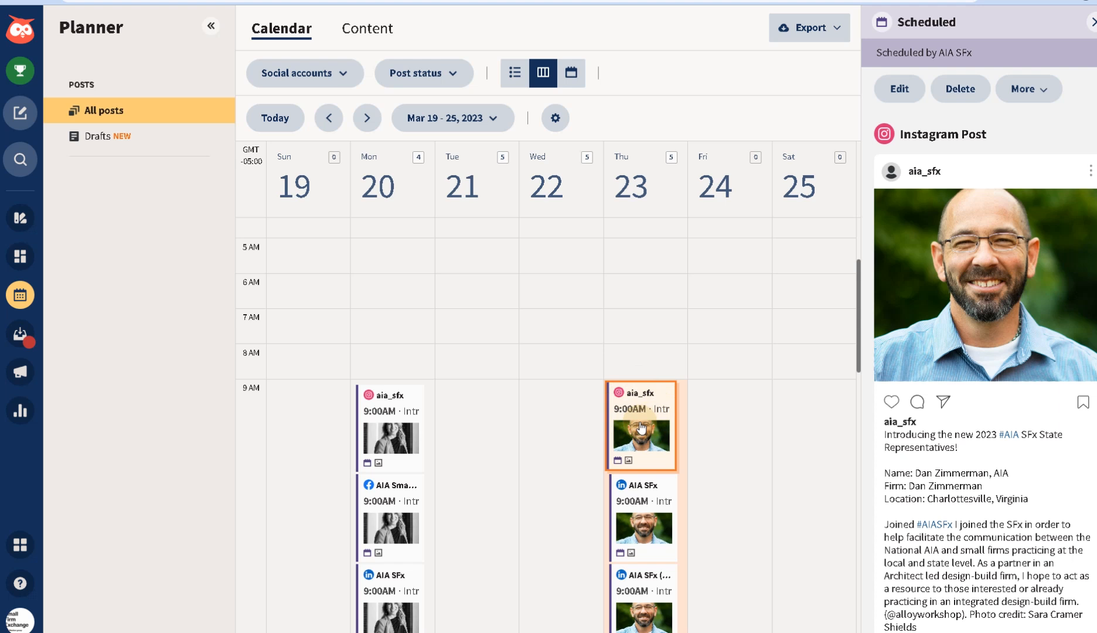
pyautogui.moveTo(641, 428); pyautogui.dragTo(641, 428)
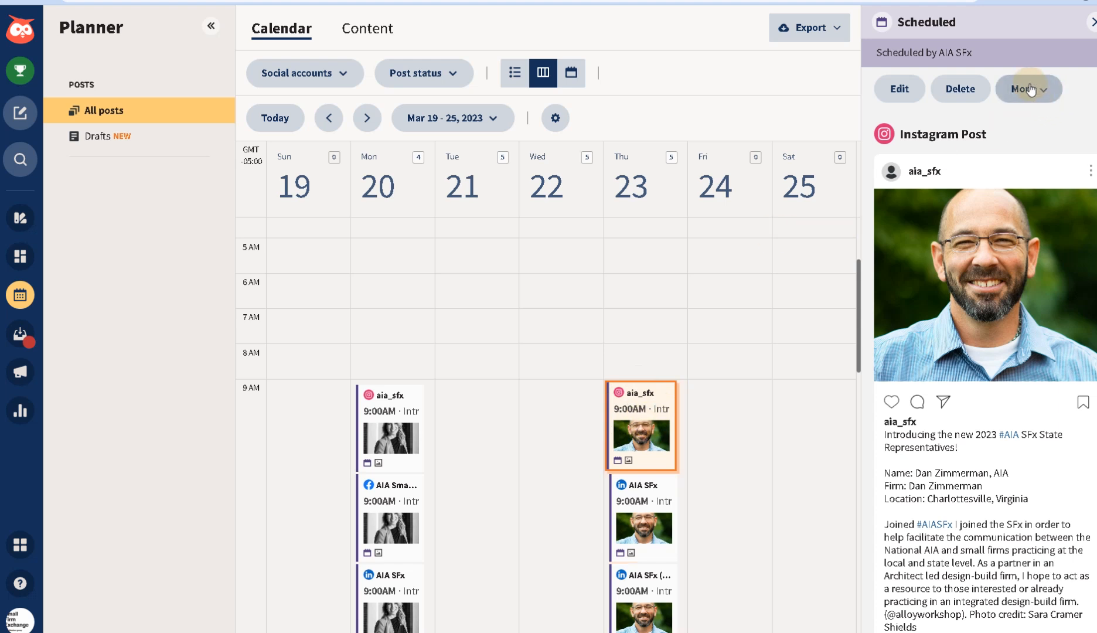
# - Duplicate the Instagram post and schedule the copy for Fri, Mar 24 at the 9:00 am recommended time
pyautogui.click(1026, 89)
pyautogui.click(998, 125)
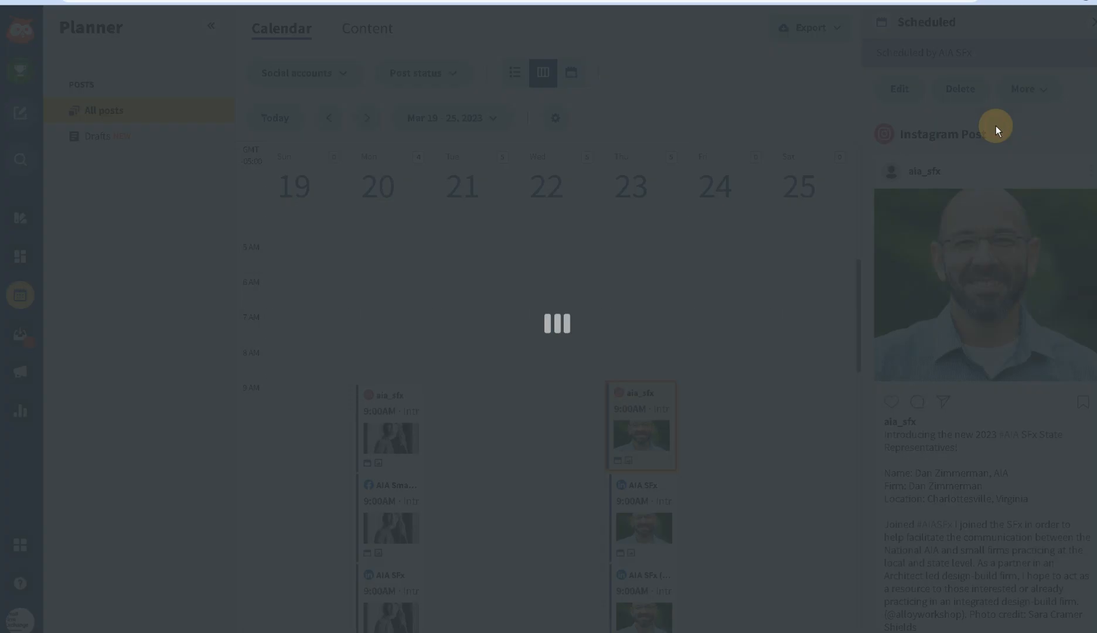
pyautogui.click(905, 593)
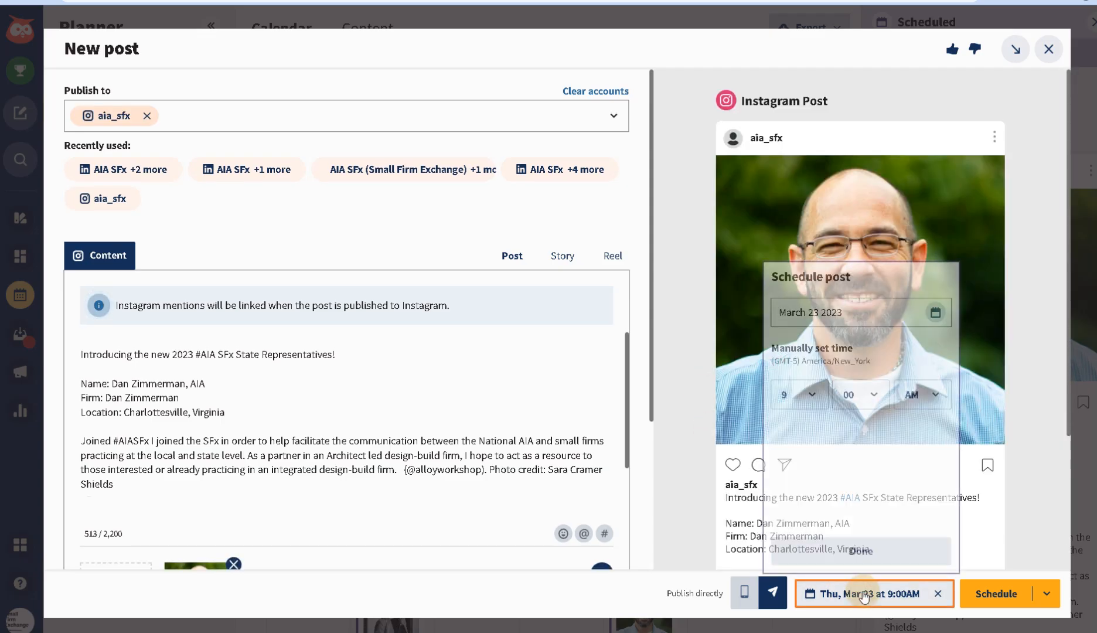
pyautogui.click(935, 312)
pyautogui.click(983, 467)
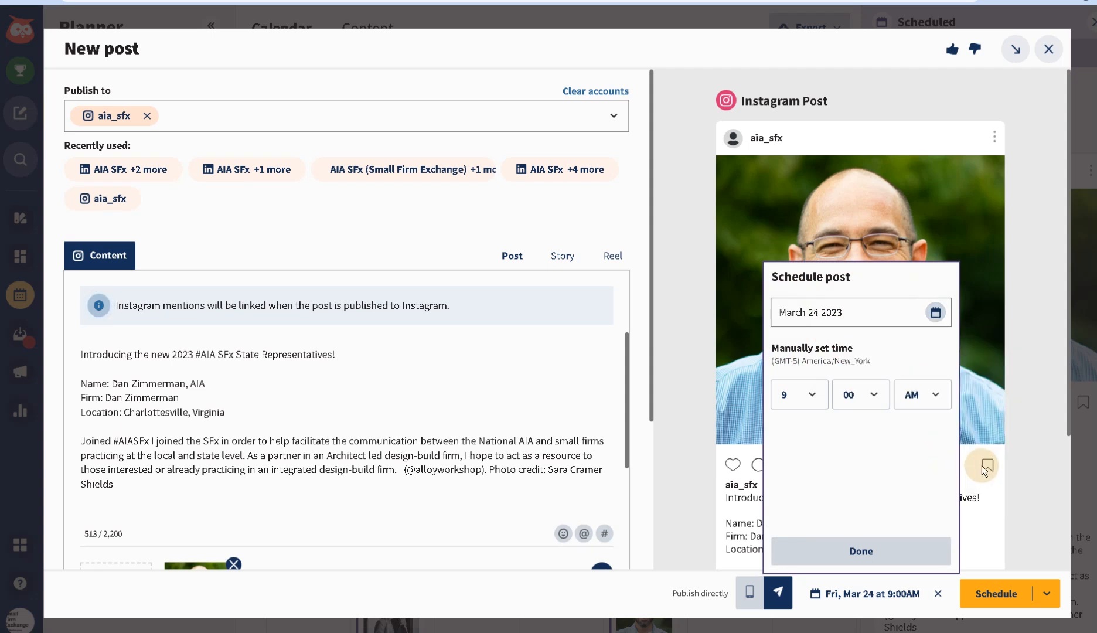
pyautogui.click(851, 432)
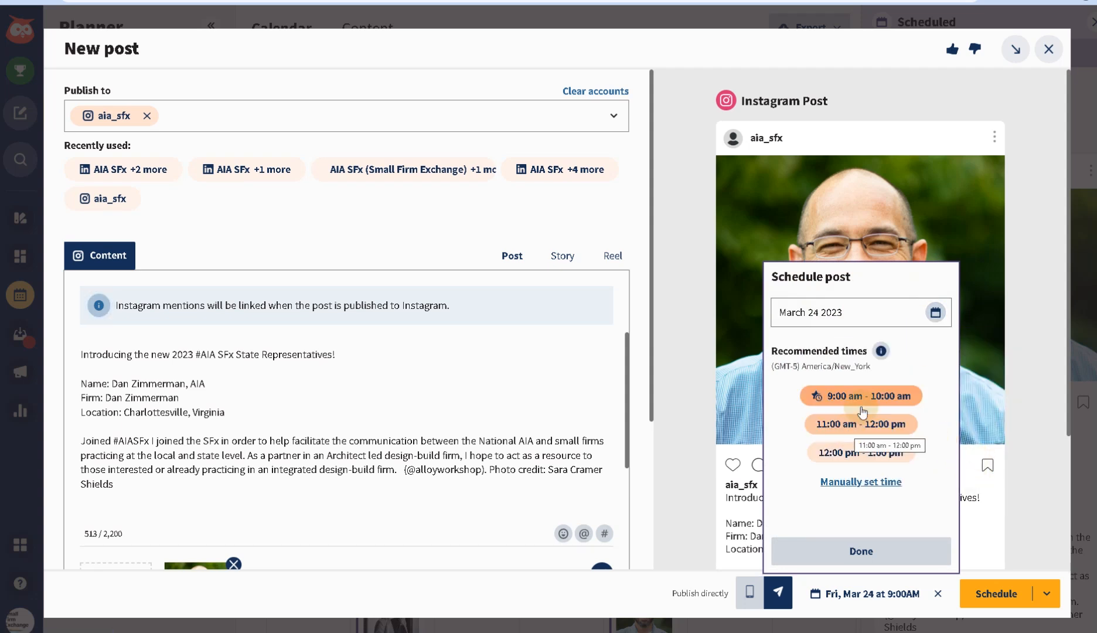
pyautogui.click(813, 395)
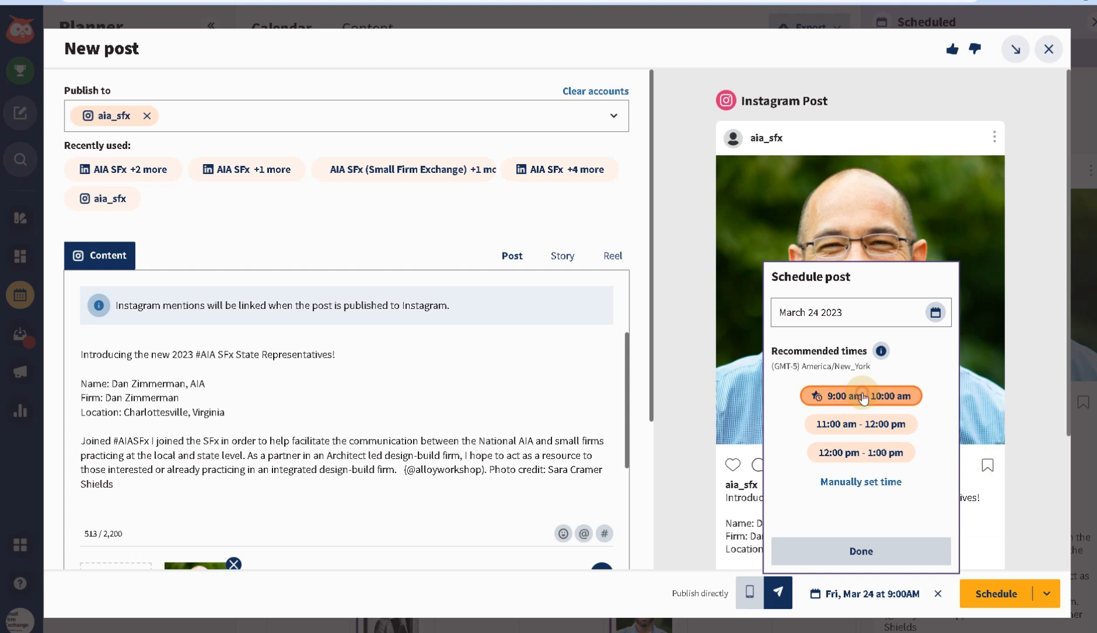
pyautogui.click(860, 552)
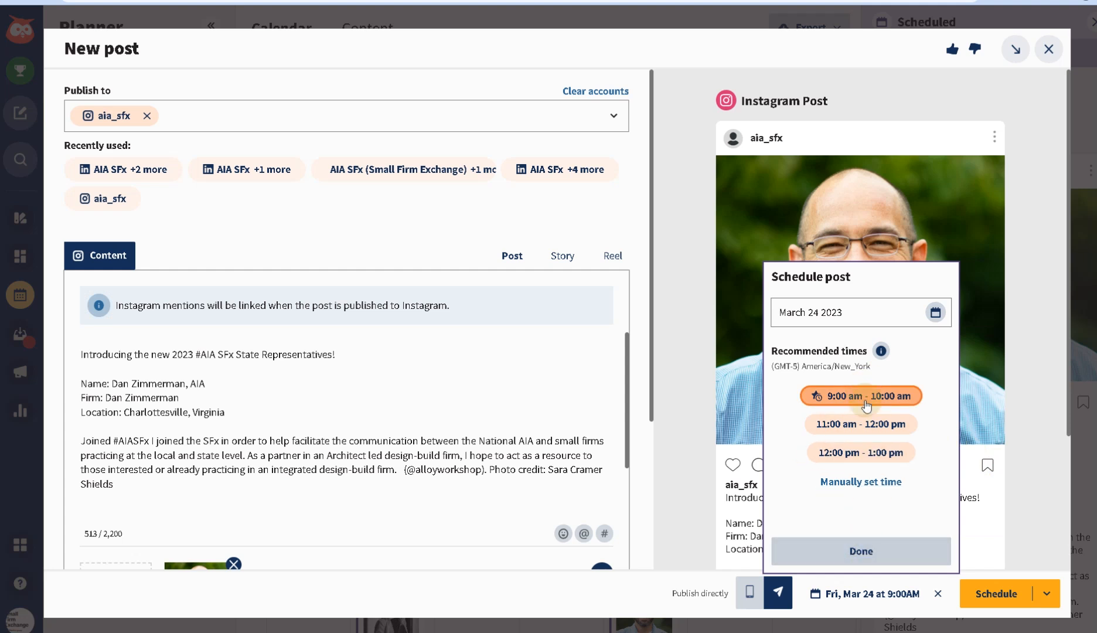
pyautogui.click(853, 551)
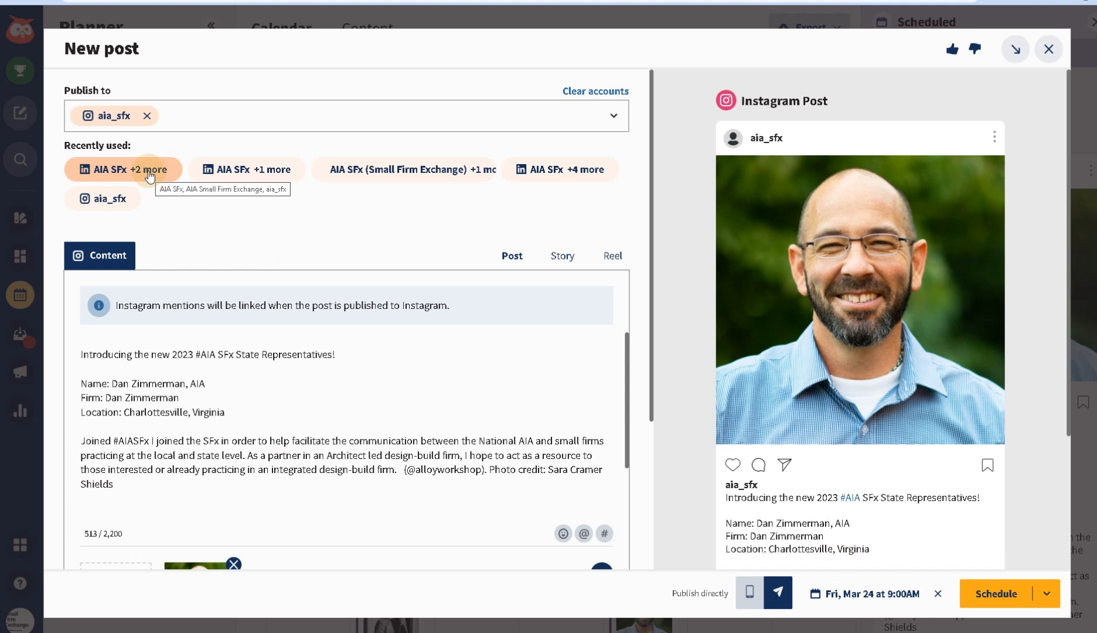
# - Add the recent account groups, the Small Firm Exchange LinkedIn page and Twitter for Schedule (5)
pyautogui.click(129, 173)
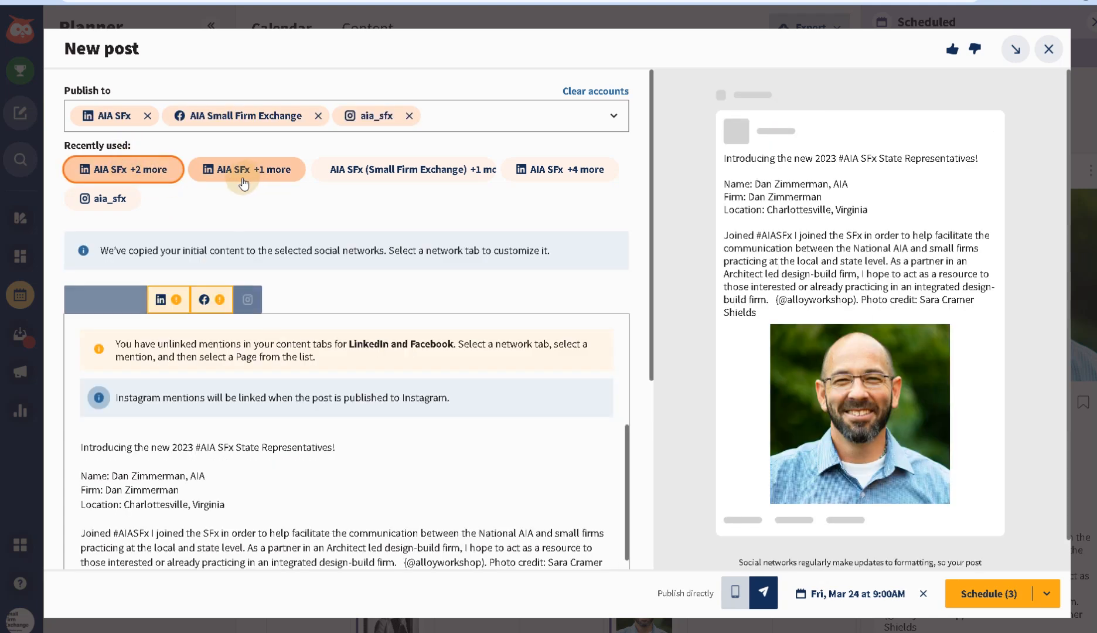
pyautogui.click(251, 176)
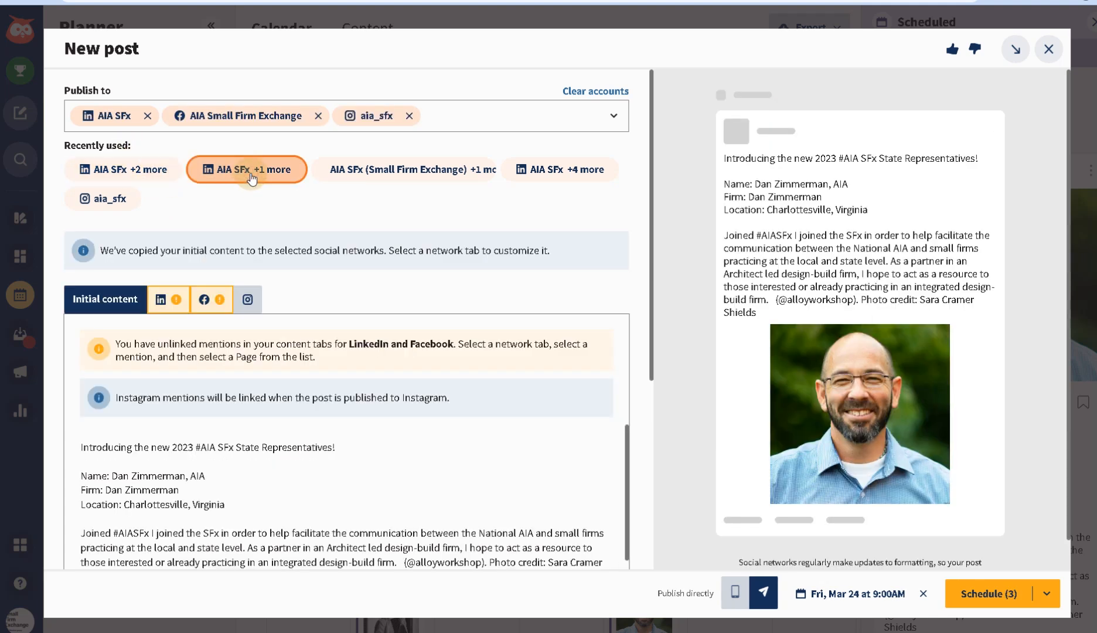
pyautogui.click(391, 169)
pyautogui.click(554, 198)
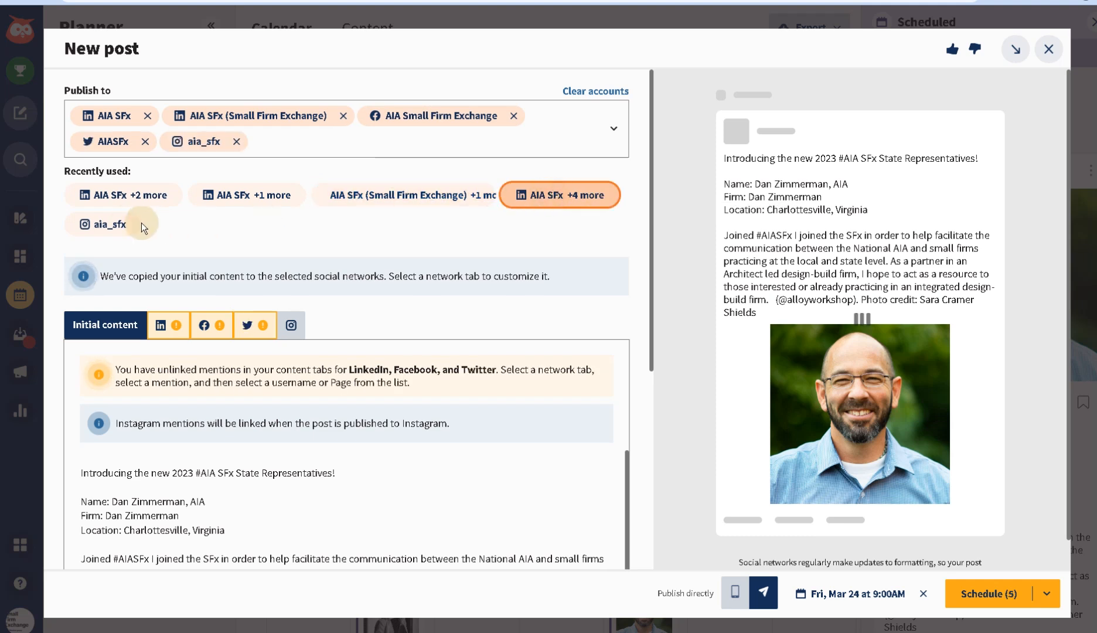
pyautogui.click(110, 223)
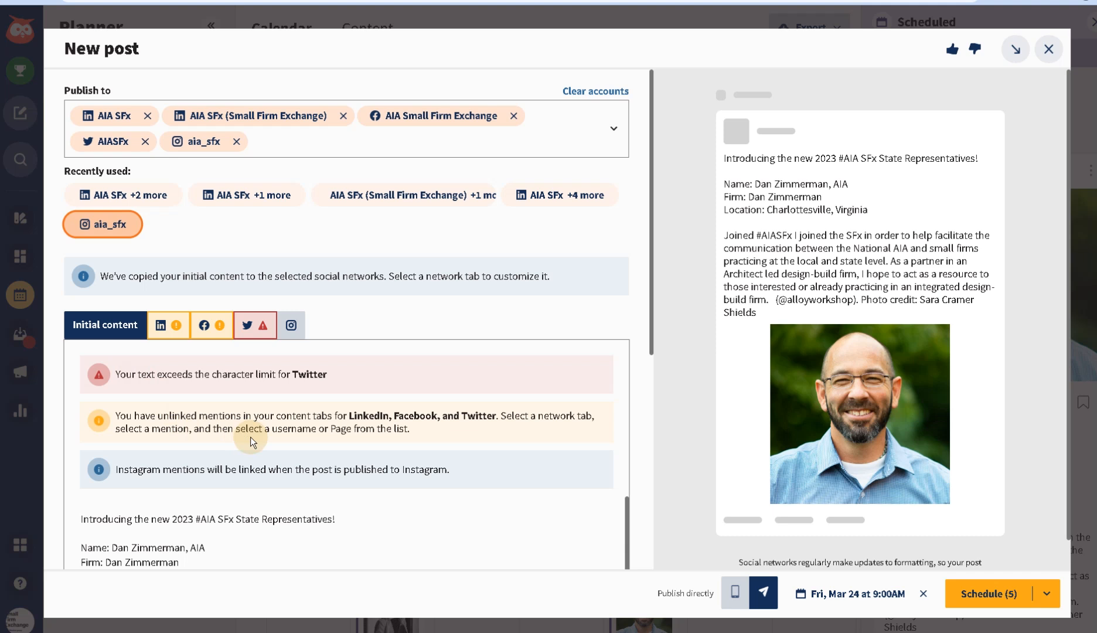
pyautogui.scroll(-1, 250, 440)
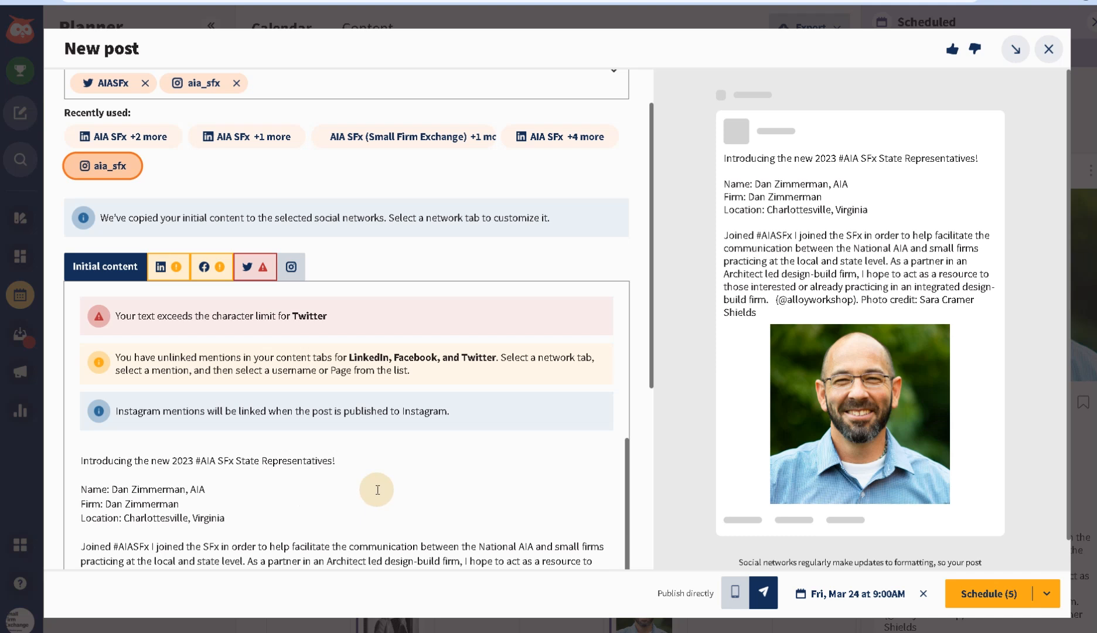
pyautogui.scroll(-1, 377, 489)
pyautogui.scroll(1, 376, 489)
pyautogui.scroll(-1, 377, 490)
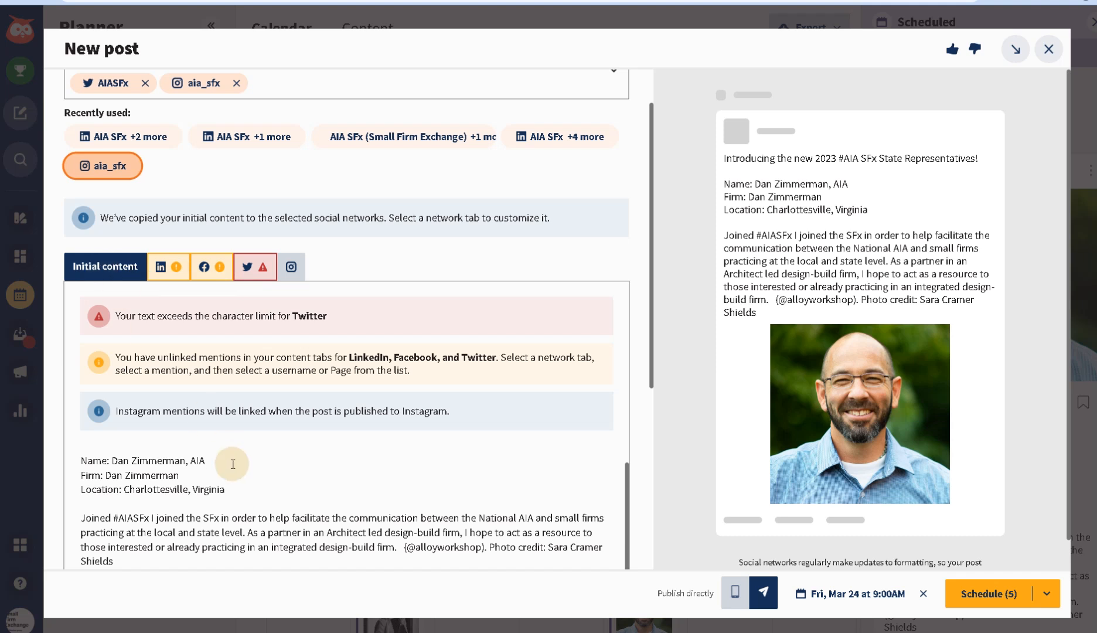
pyautogui.scroll(3, 234, 463)
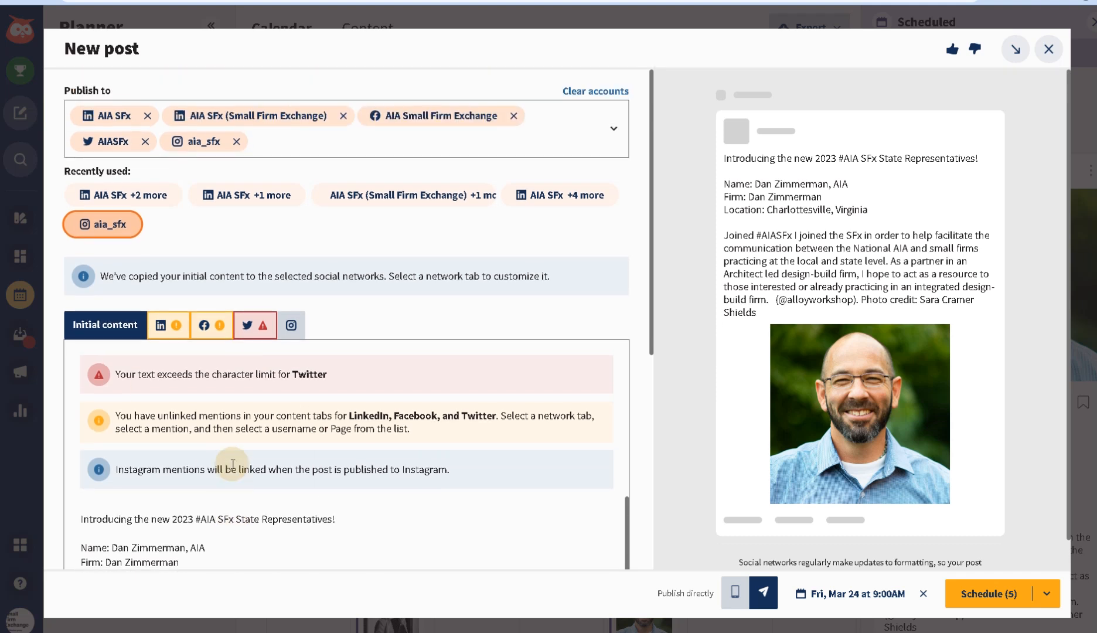
pyautogui.scroll(-2, 148, 477)
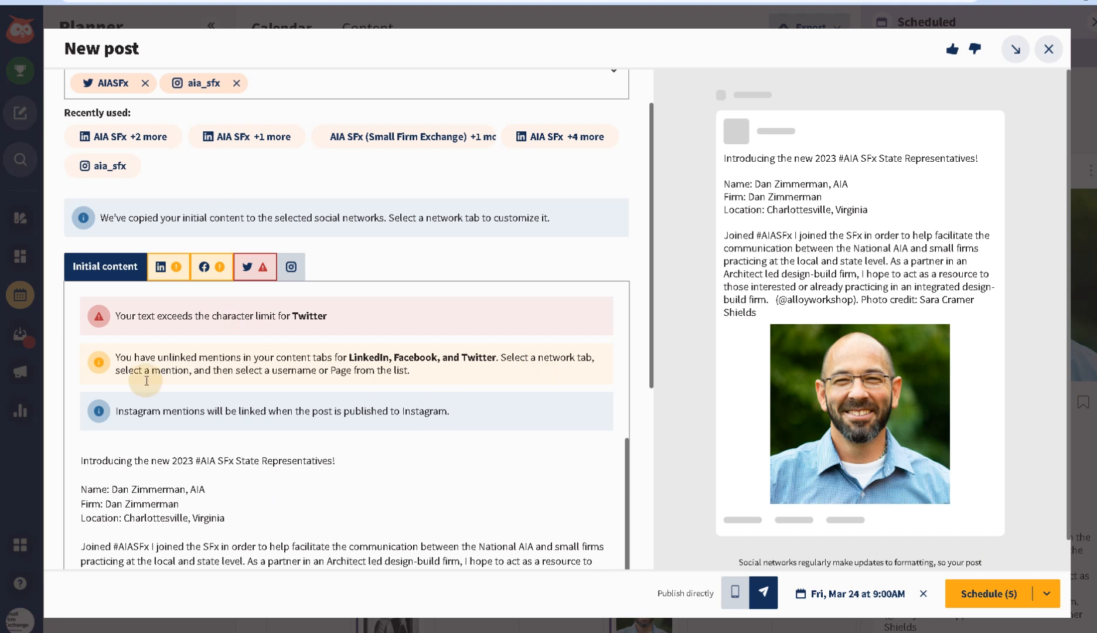
# - Replace the old name on the Name line with the new representative's name
pyautogui.click(155, 480)
pyautogui.scroll(-1, 234, 486)
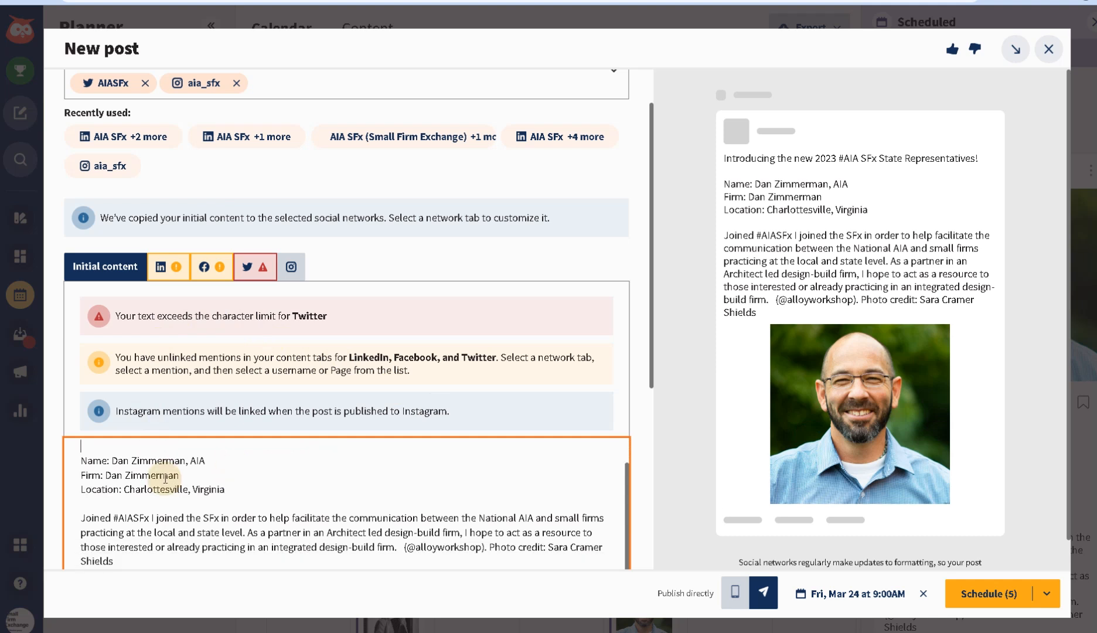
pyautogui.press('Up')
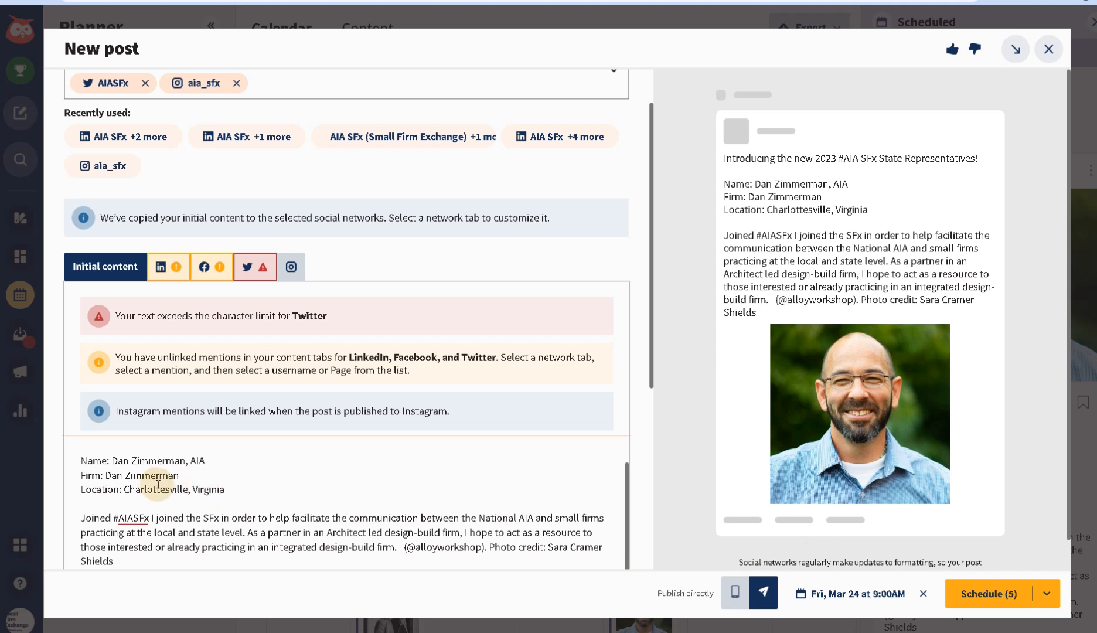
pyautogui.click(184, 476)
pyautogui.moveTo(185, 461); pyautogui.dragTo(112, 461)
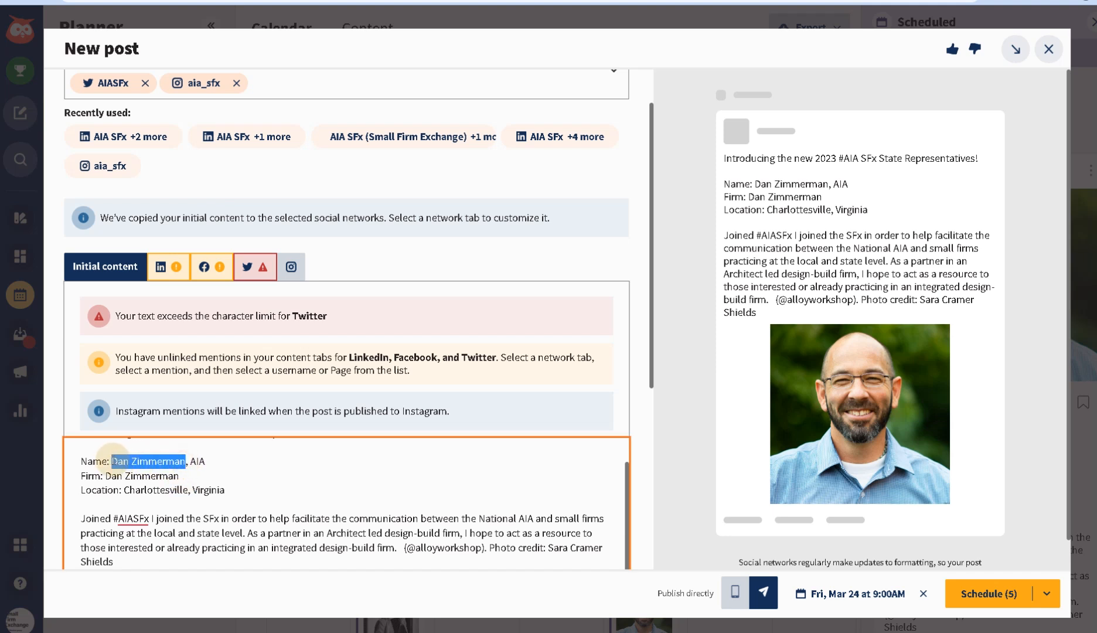
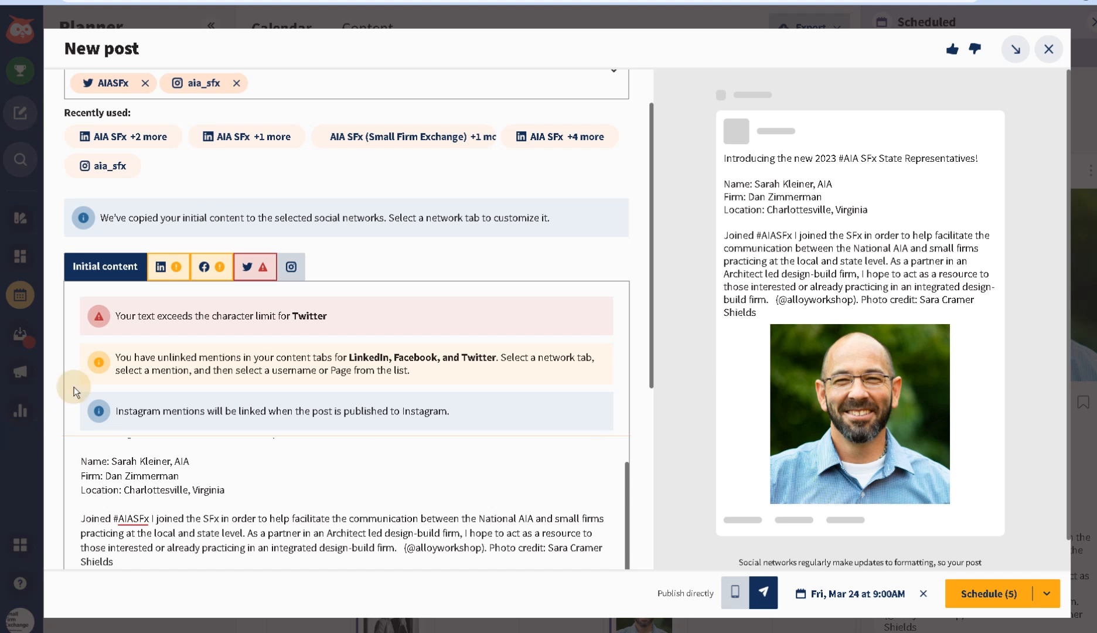
# - Paste Envisage Architecture LLC over the old firm on the Firm line
pyautogui.click(185, 473)
pyautogui.moveTo(153, 473); pyautogui.dragTo(105, 476)
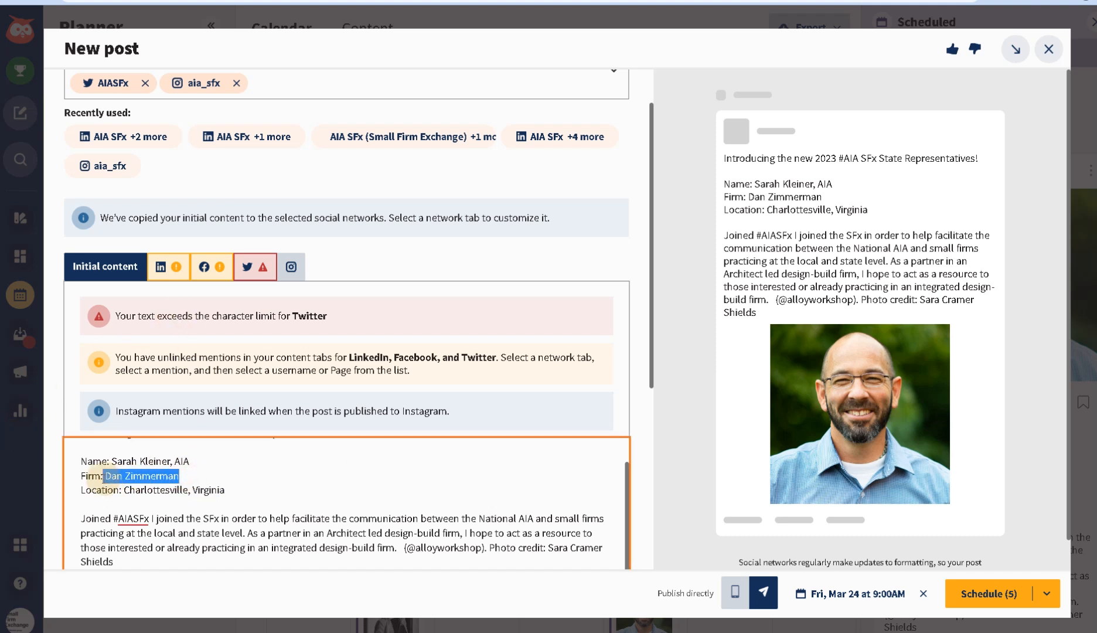
pyautogui.write('Envisage Architecture LLC')
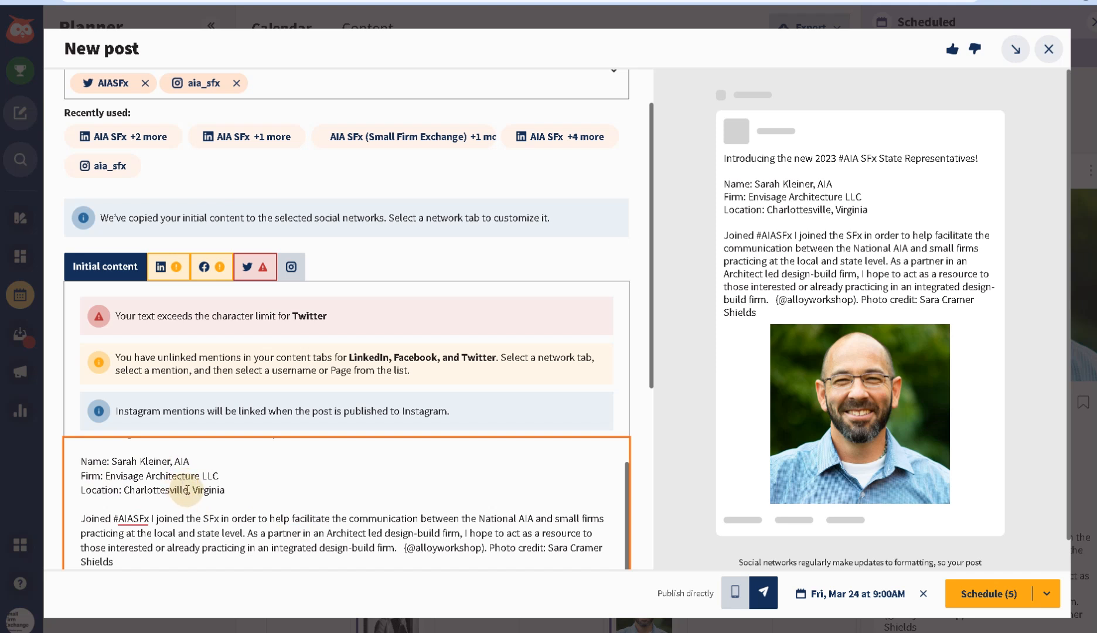
# - Change the Location line from Charlottesville, Virginia to Cincinnati, Ohio
pyautogui.moveTo(187, 489); pyautogui.dragTo(124, 494)
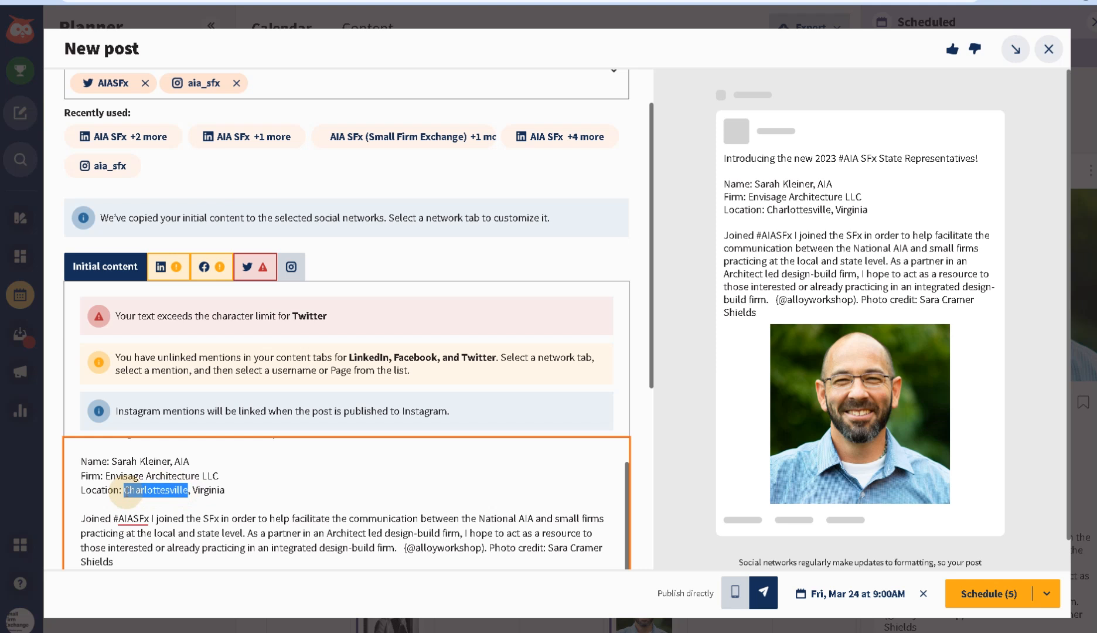
pyautogui.moveTo(242, 493); pyautogui.dragTo(194, 496)
pyautogui.write('Ohio')
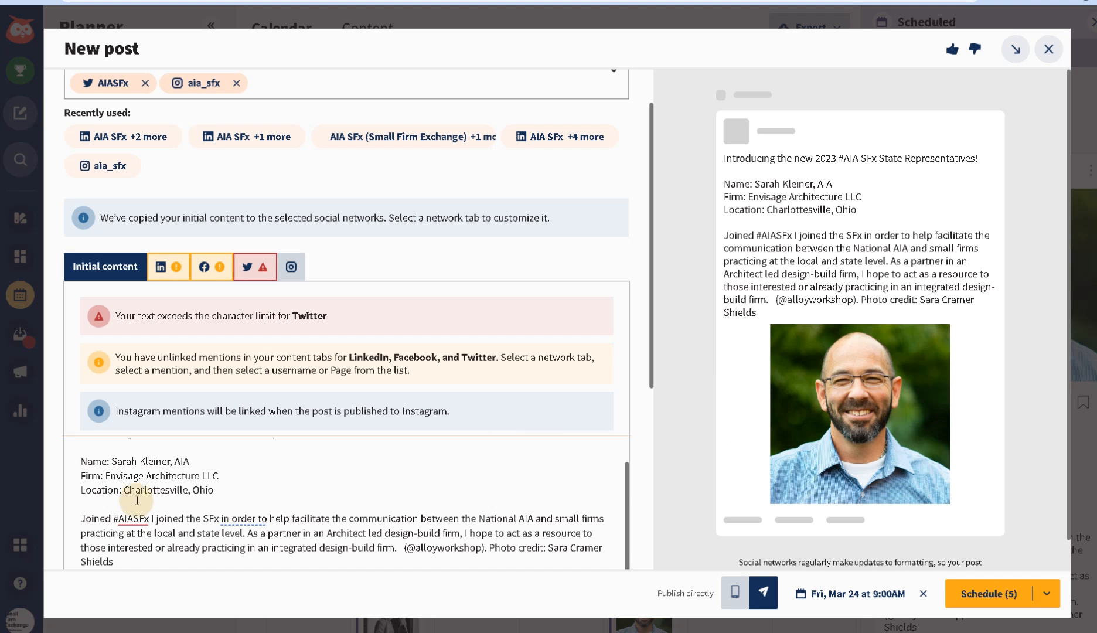
pyautogui.moveTo(185, 490); pyautogui.dragTo(124, 490)
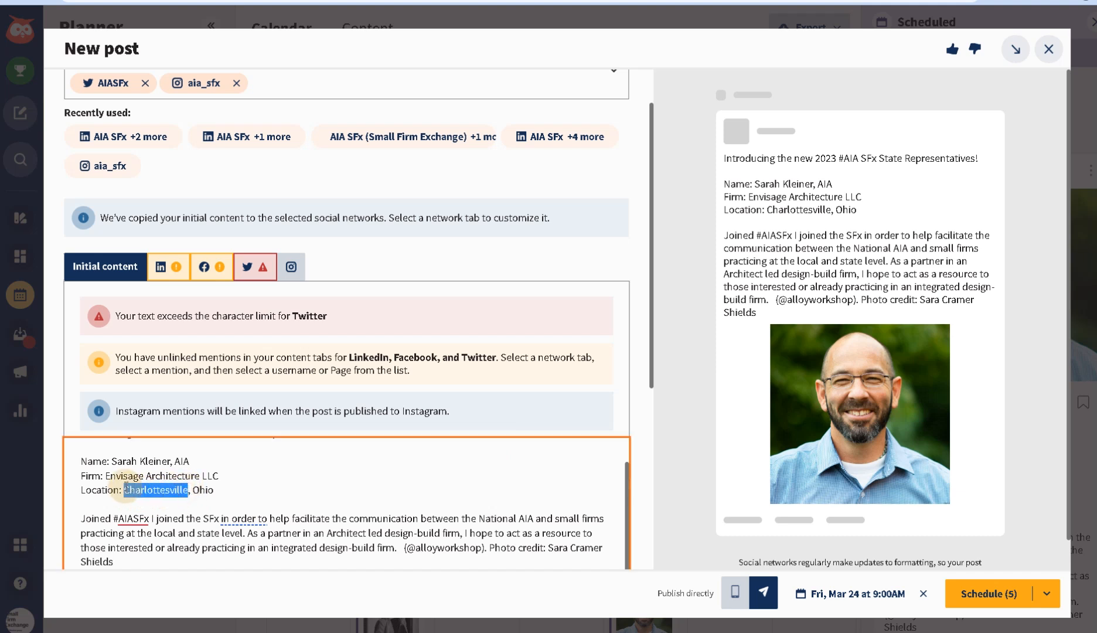
pyautogui.write('Cin')
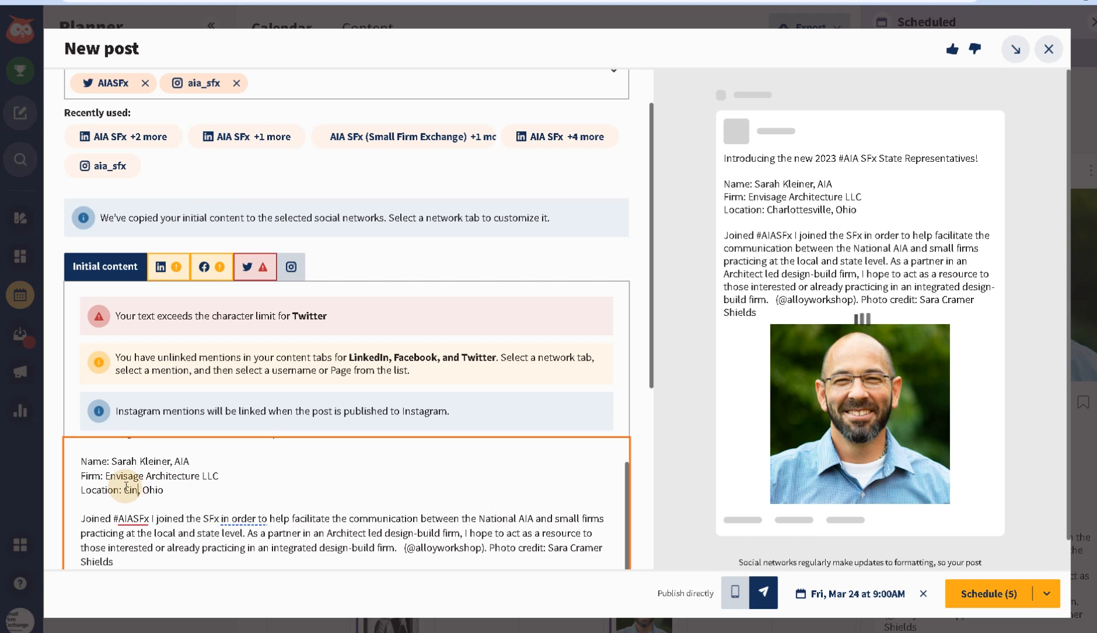
pyautogui.write('cinnati')
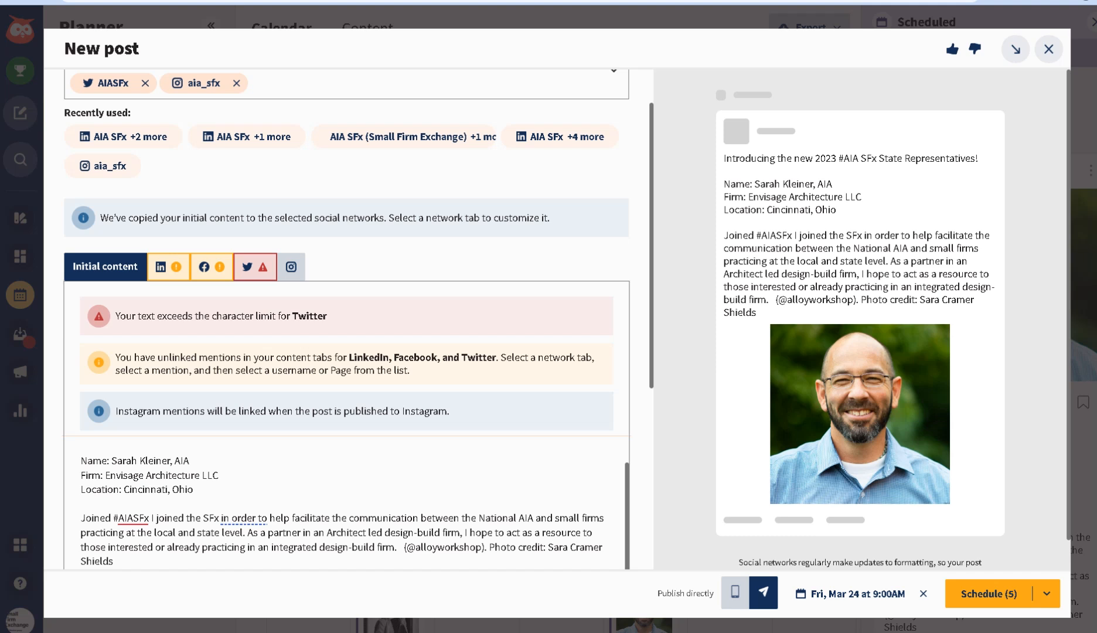
pyautogui.scroll(-2, 208, 502)
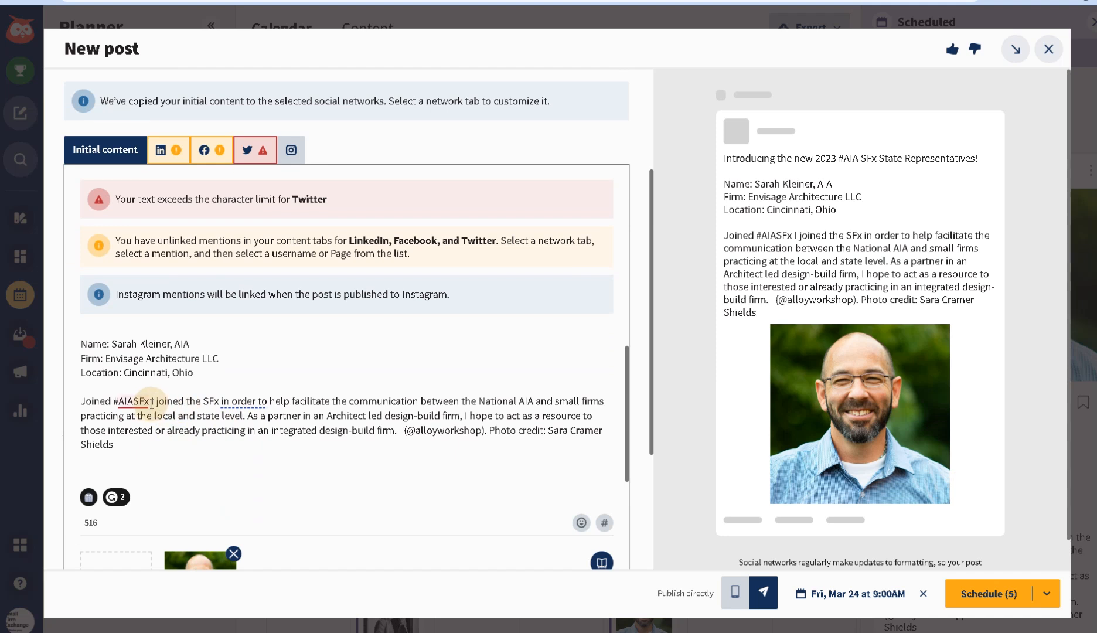
# - Paste the new 'I joined SFx to give a voice to Ohio small firm owners…' statement, removing the duplicate period
pyautogui.moveTo(151, 401); pyautogui.dragTo(394, 433)
pyautogui.write('I joined SFx to give a voice to Ohio small firm owners. I am looking forward to creating a community where we can share ideas and collaborate.')
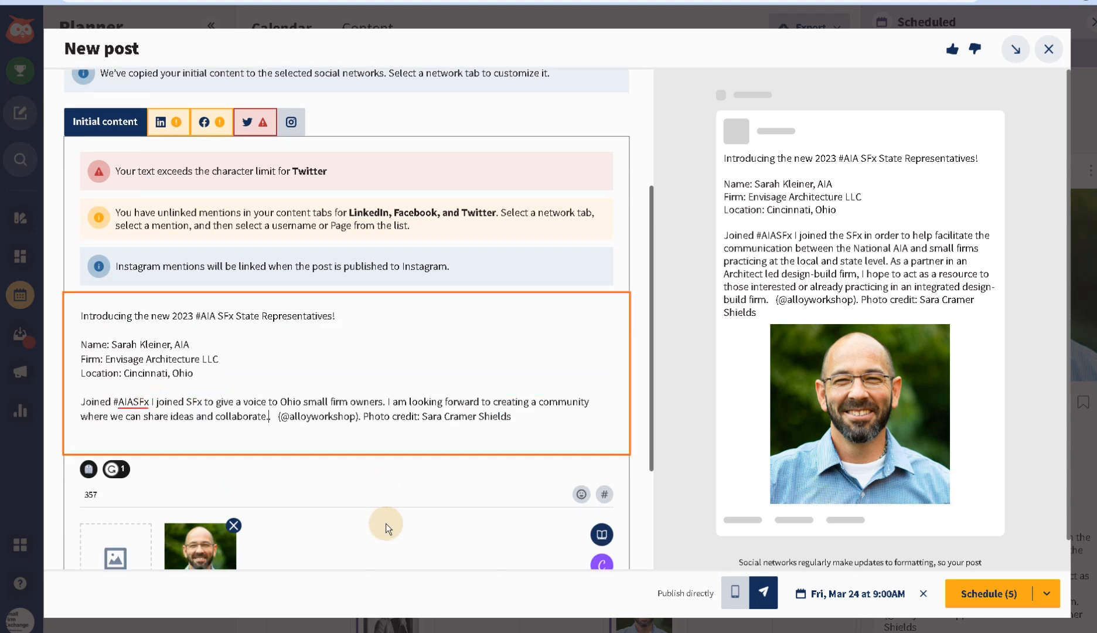
pyautogui.moveTo(279, 402)
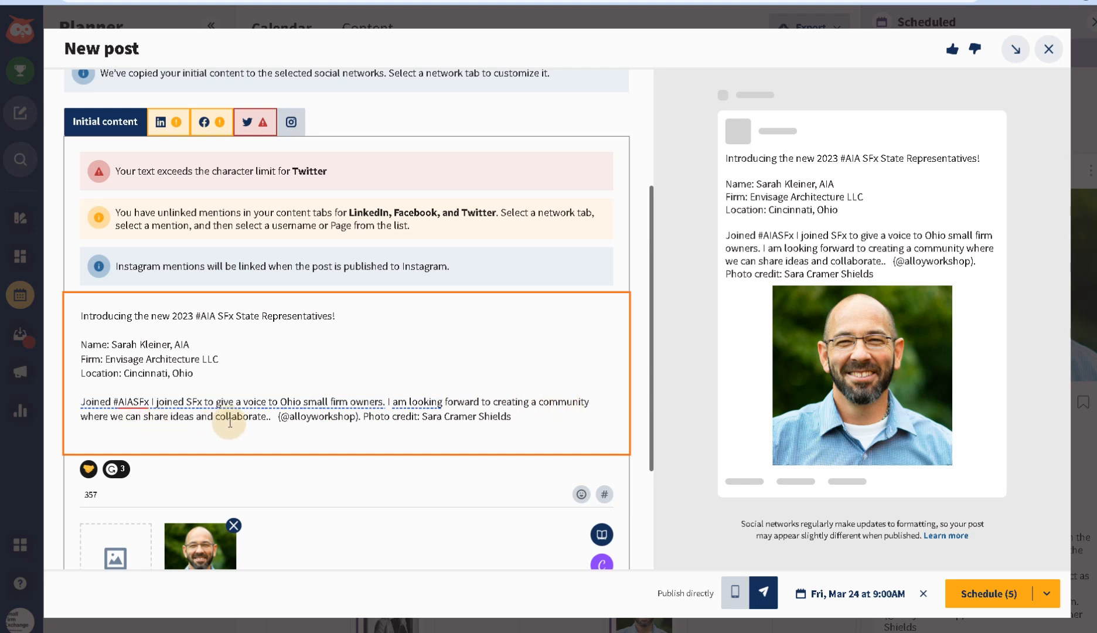
pyautogui.click(274, 420)
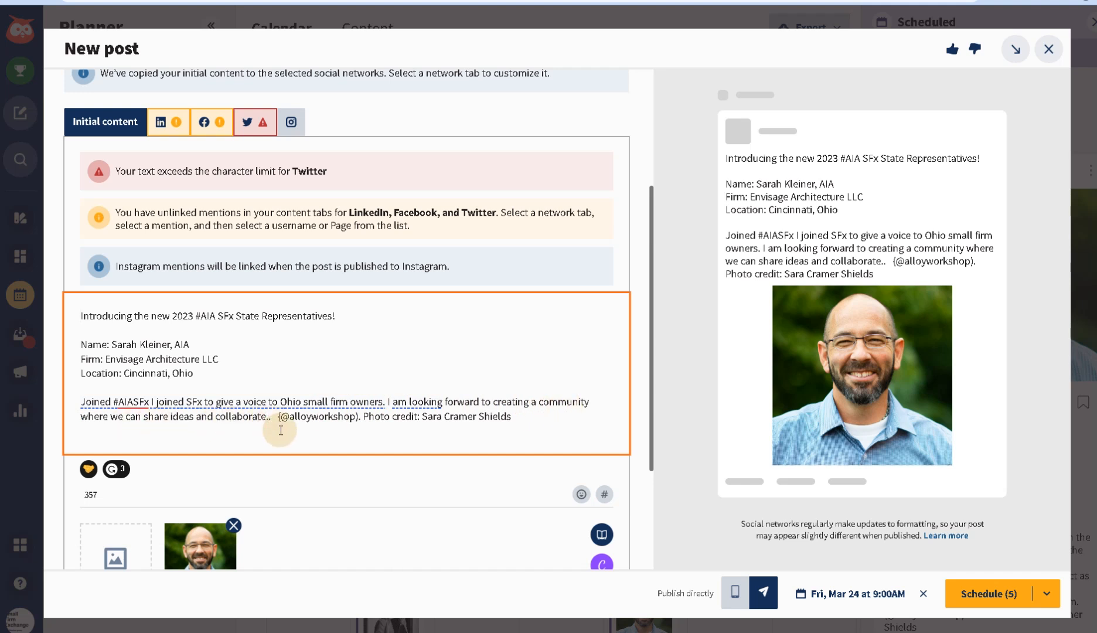
pyautogui.press('BackSpace')
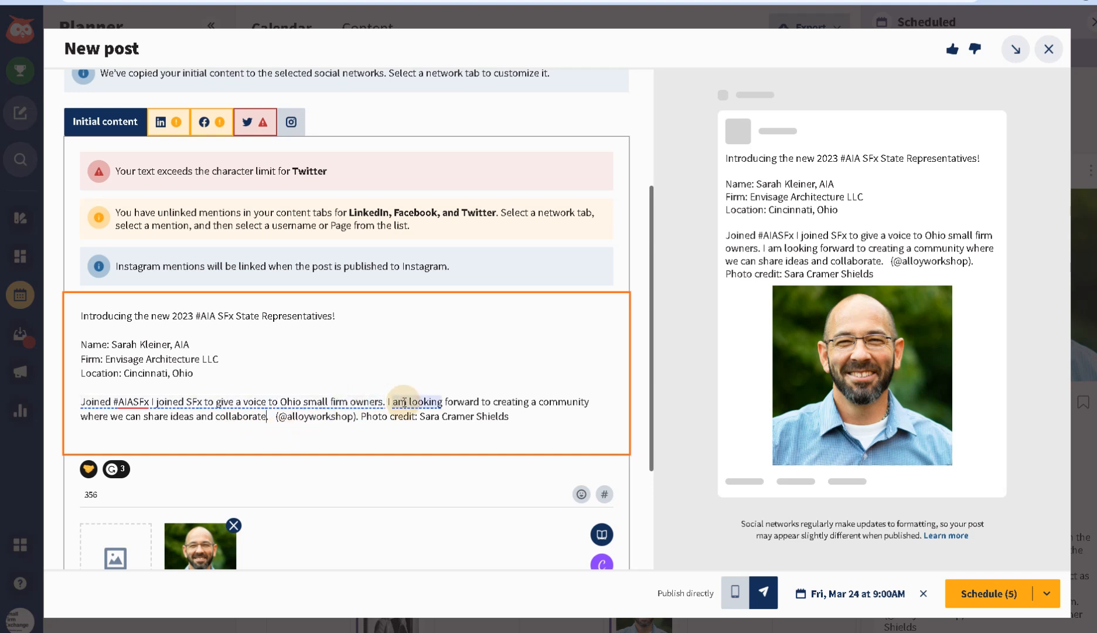
pyautogui.click(404, 401)
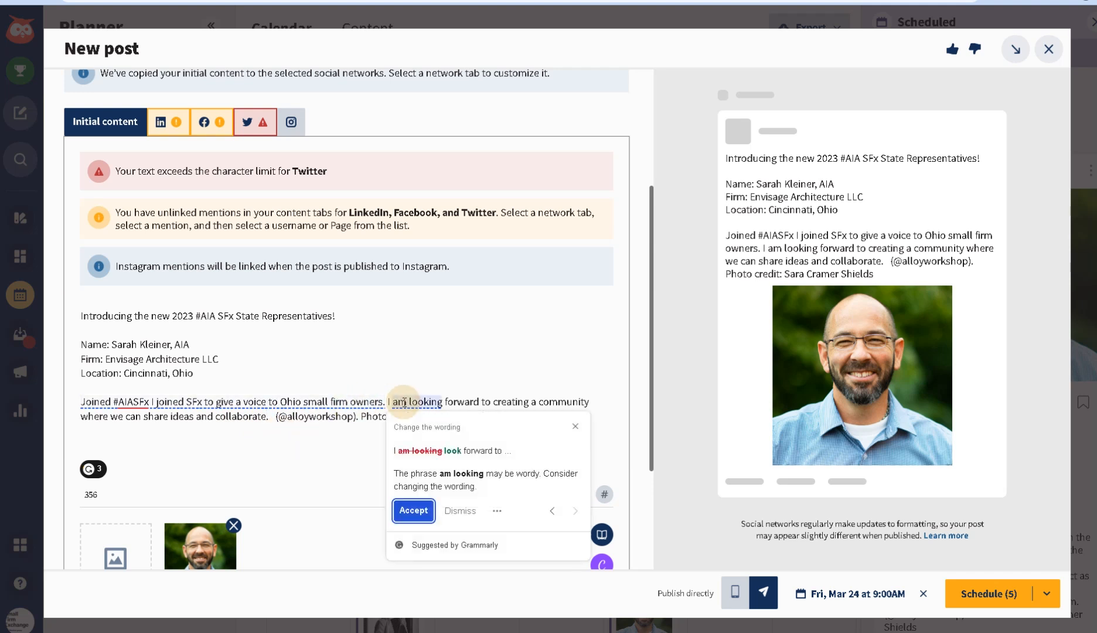
pyautogui.click(158, 401)
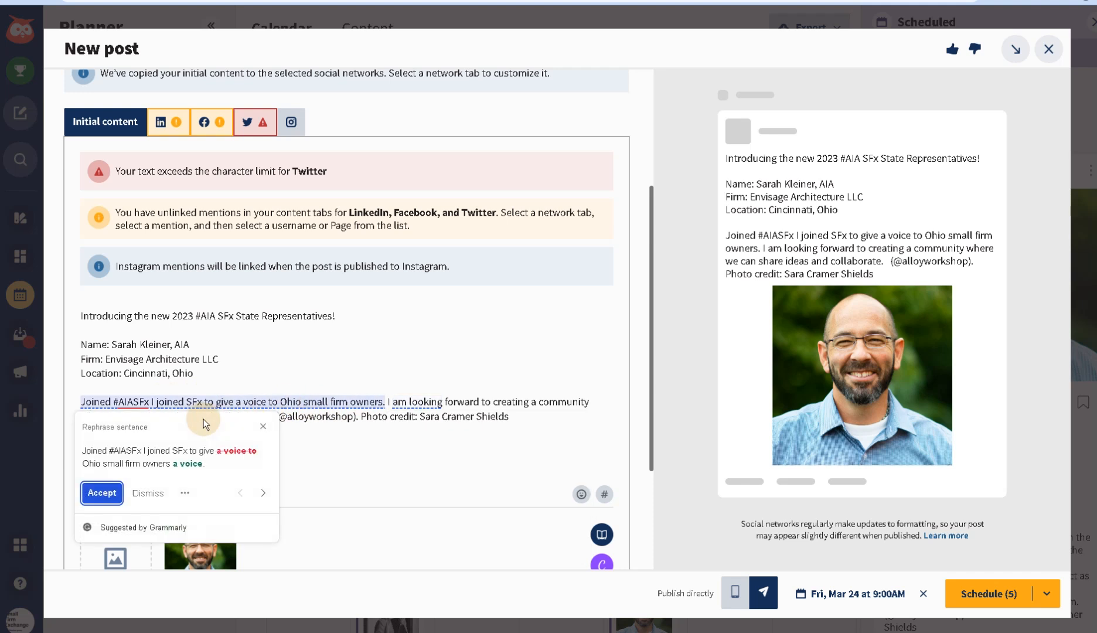
pyautogui.click(354, 423)
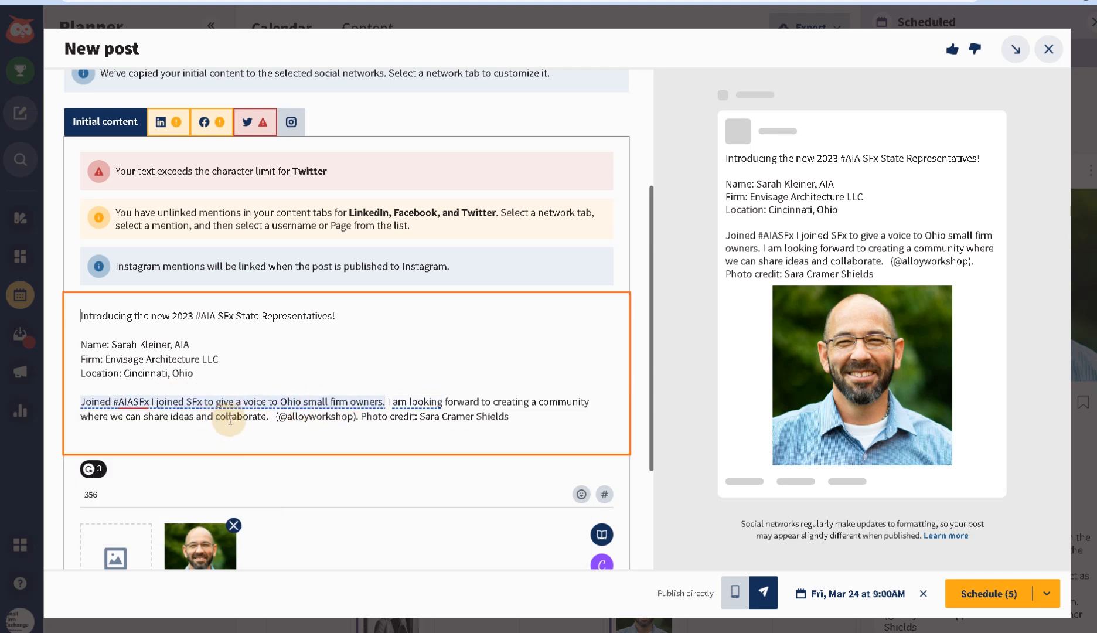
pyautogui.click(355, 401)
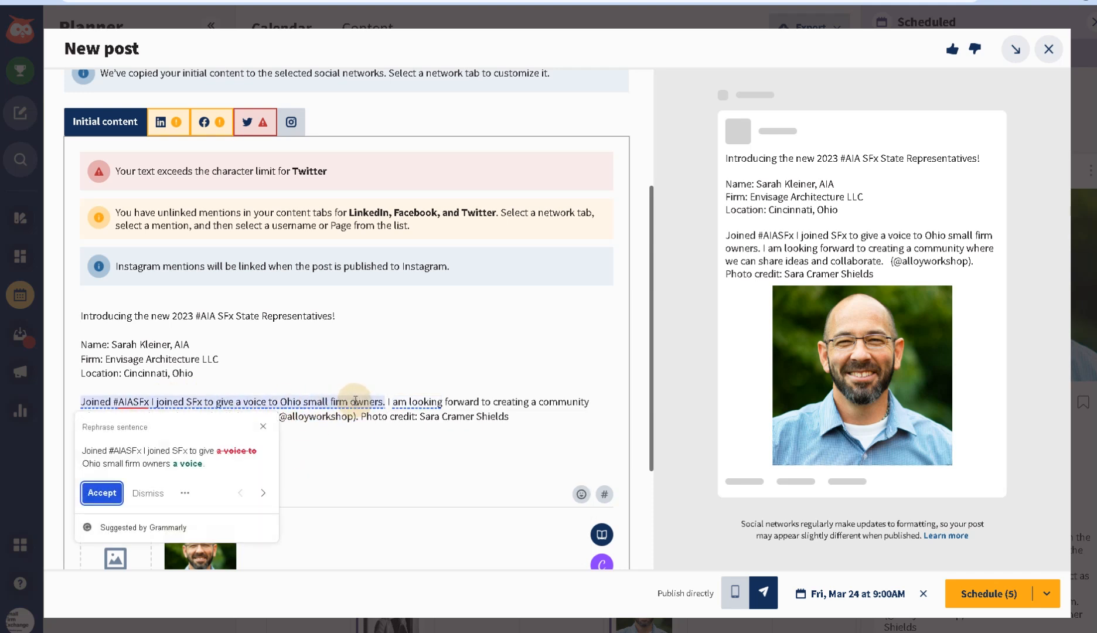
pyautogui.click(157, 521)
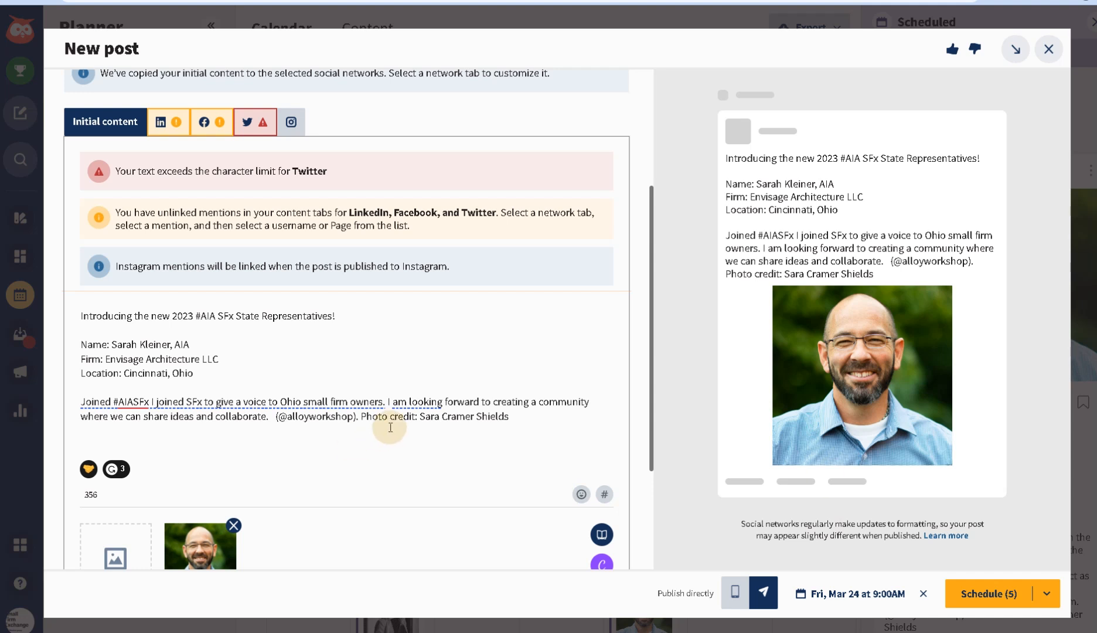
pyautogui.moveTo(518, 418); pyautogui.dragTo(419, 418)
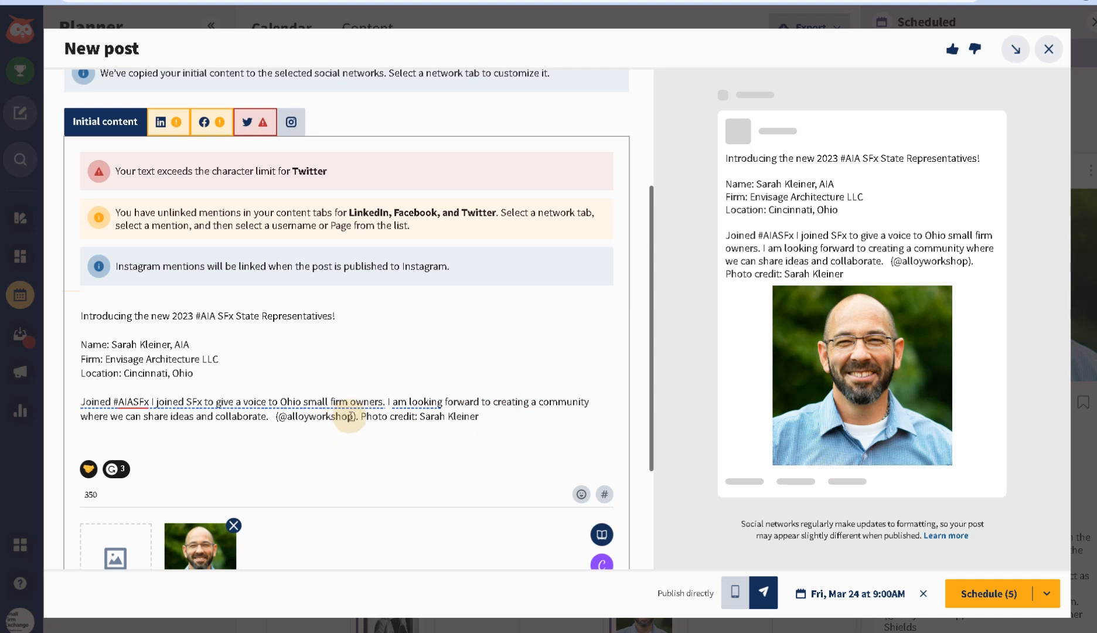
pyautogui.moveTo(354, 417); pyautogui.dragTo(281, 422)
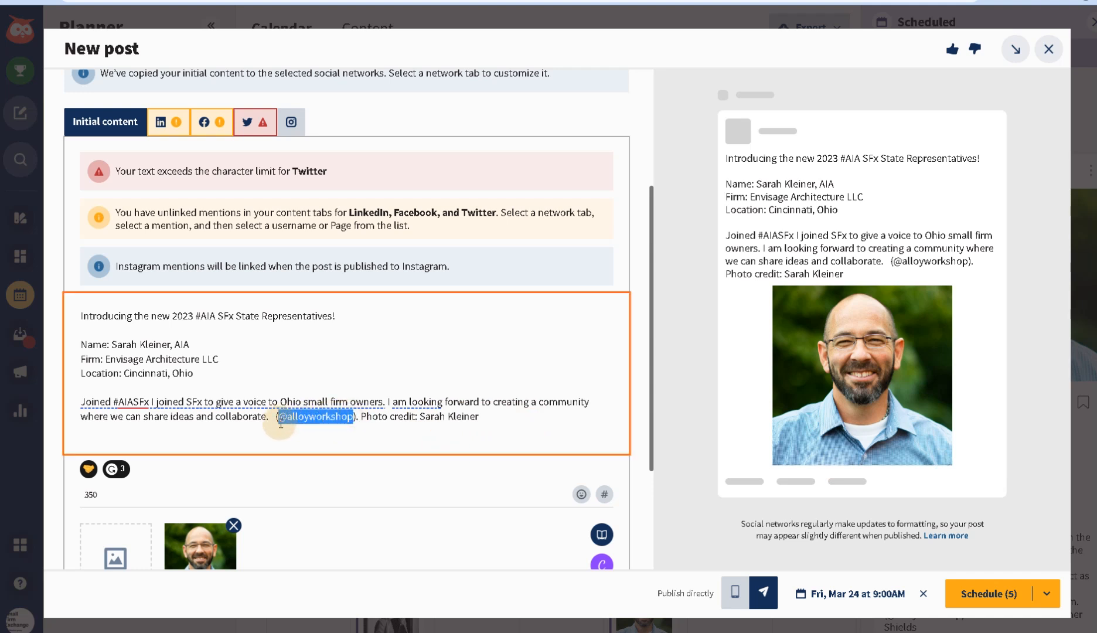
pyautogui.write('@envisagearchitecture')
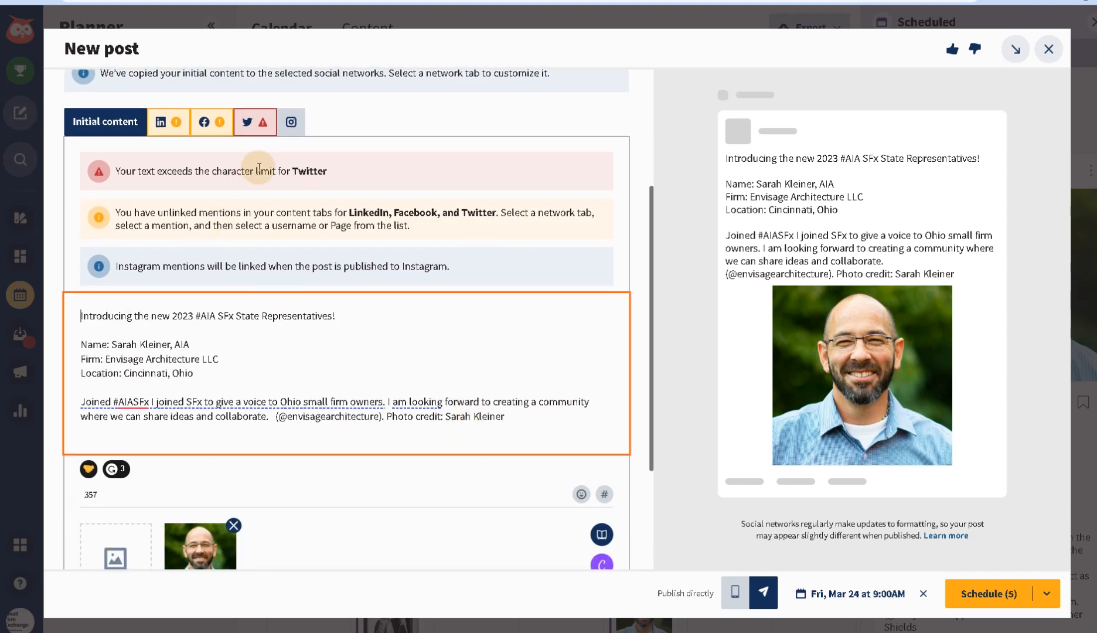
# - In the Twitter version, delete the 'I am looking forward…' sentence and extra spaces, reaching 270/280
pyautogui.click(256, 122)
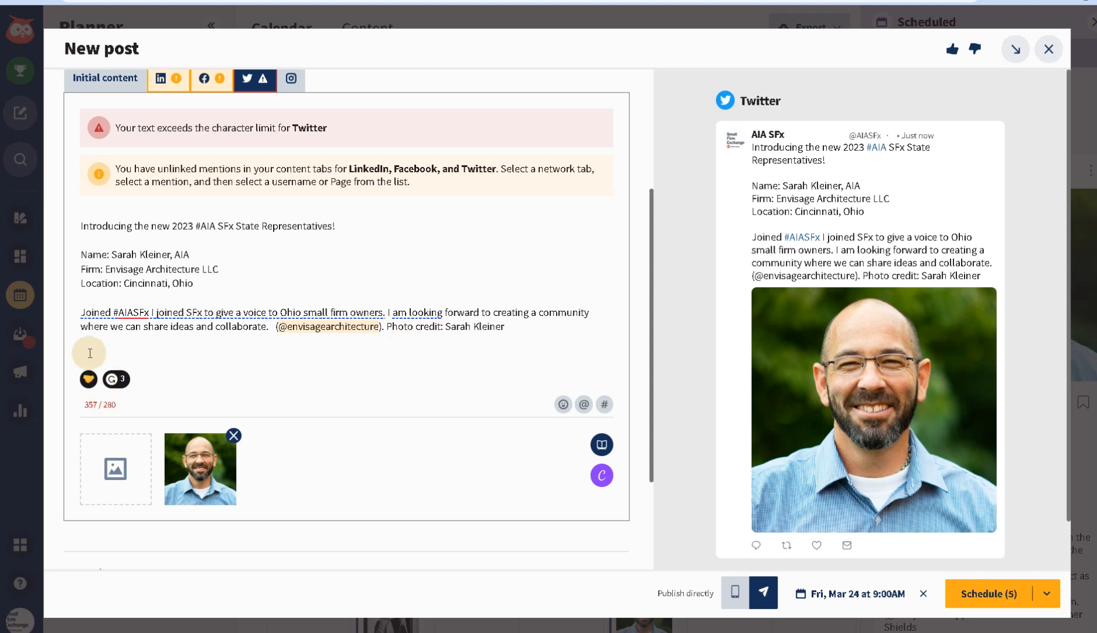
pyautogui.click(77, 299)
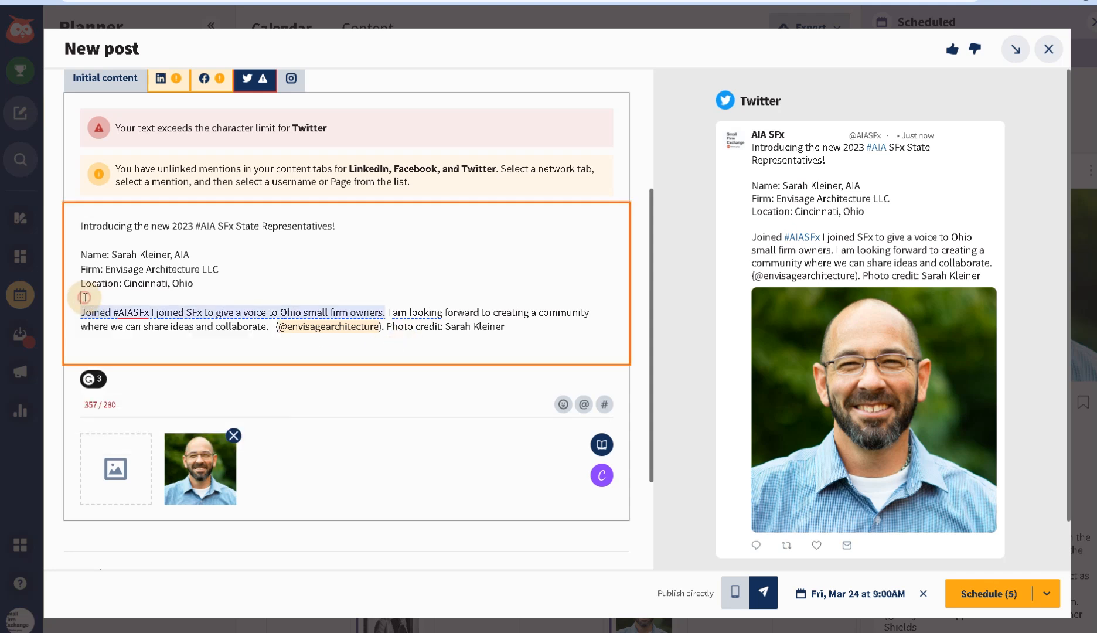
pyautogui.click(129, 312)
pyautogui.click(434, 454)
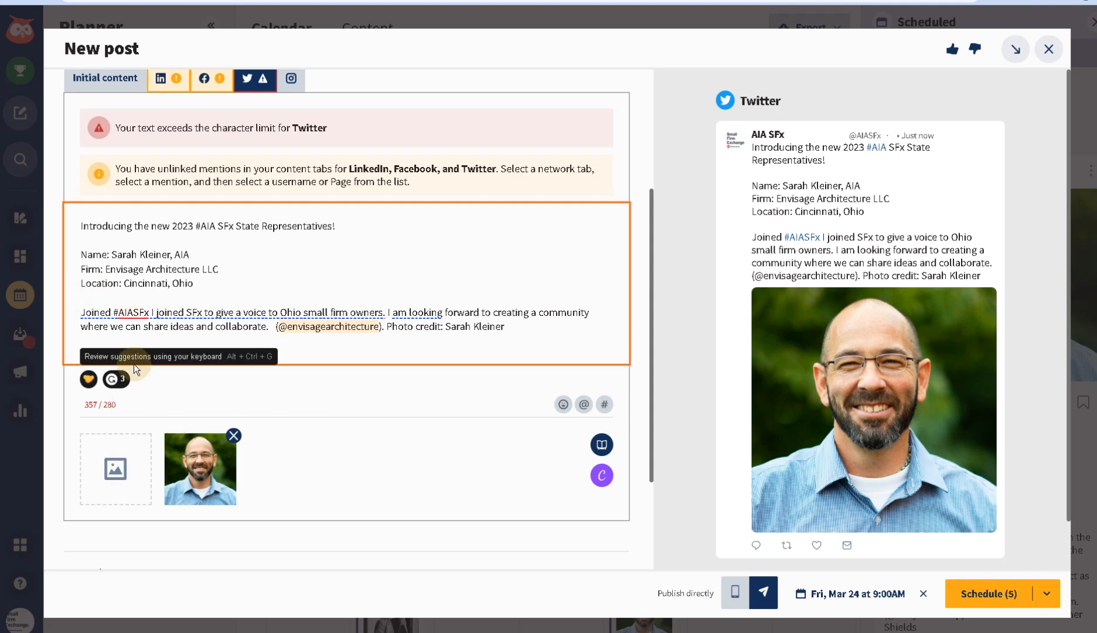
pyautogui.press('BackSpace')
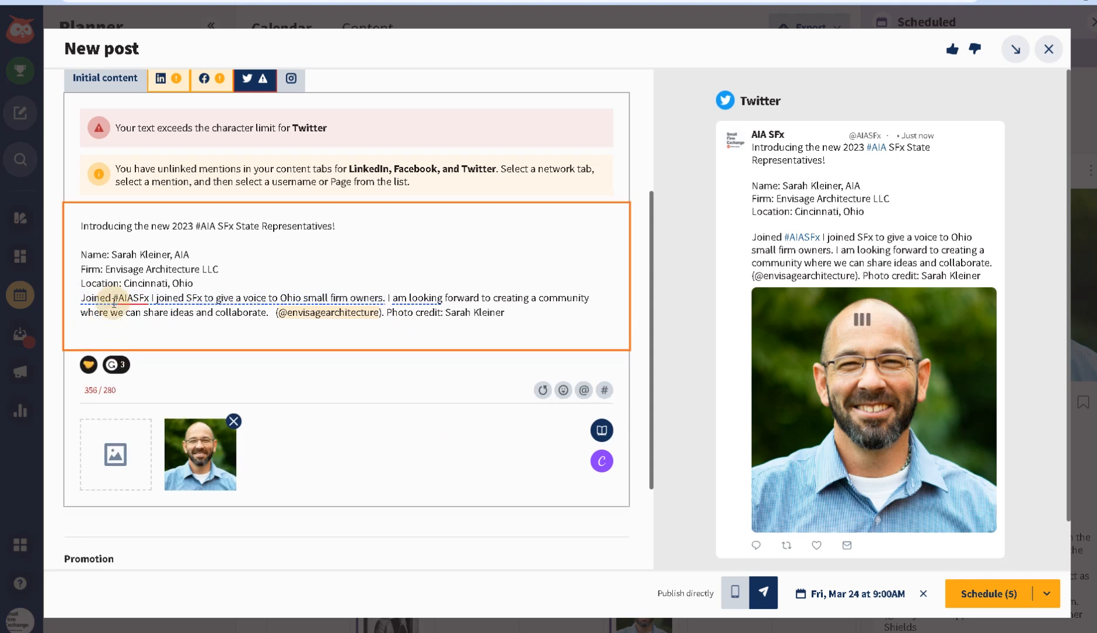
pyautogui.hotkey('ctrl', 'z')
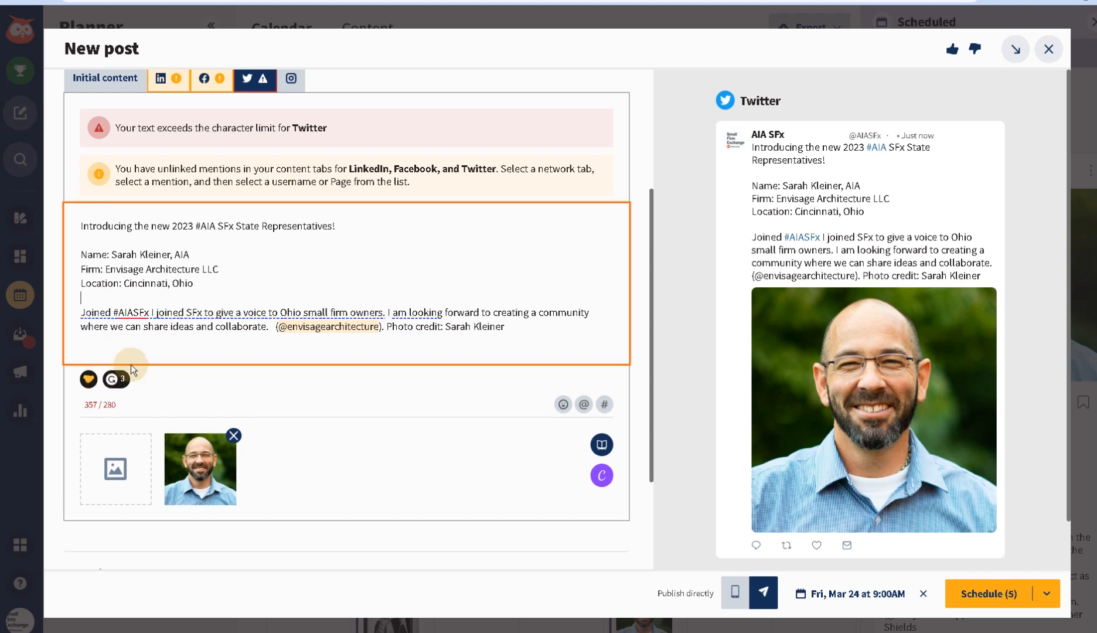
pyautogui.press('BackSpace')
pyautogui.press('Return')
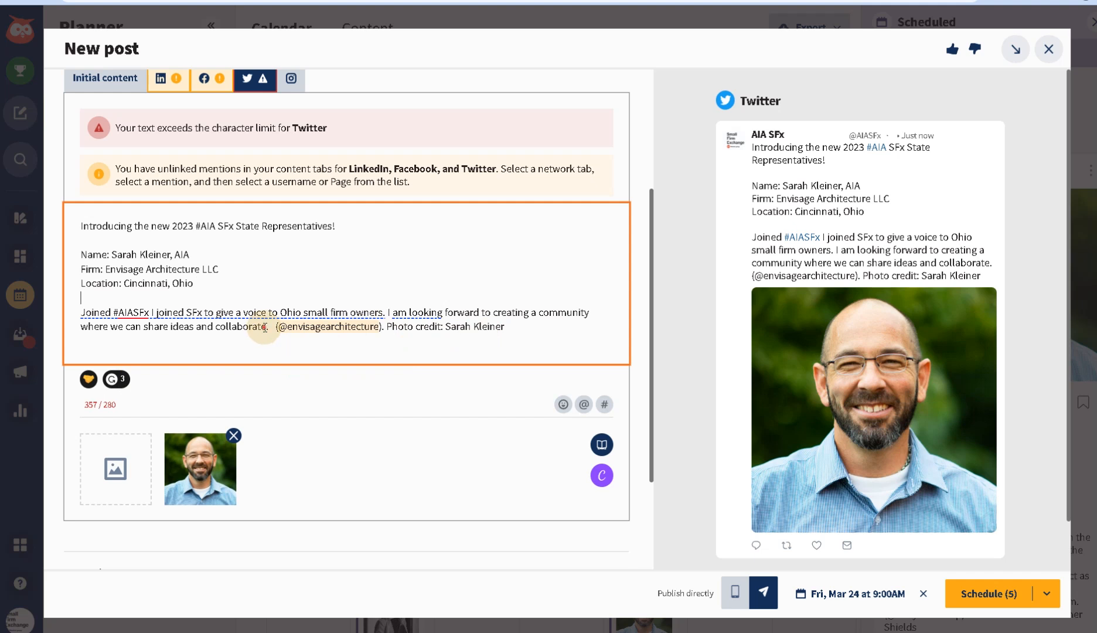
pyautogui.moveTo(266, 326); pyautogui.dragTo(396, 311)
pyautogui.press('BackSpace')
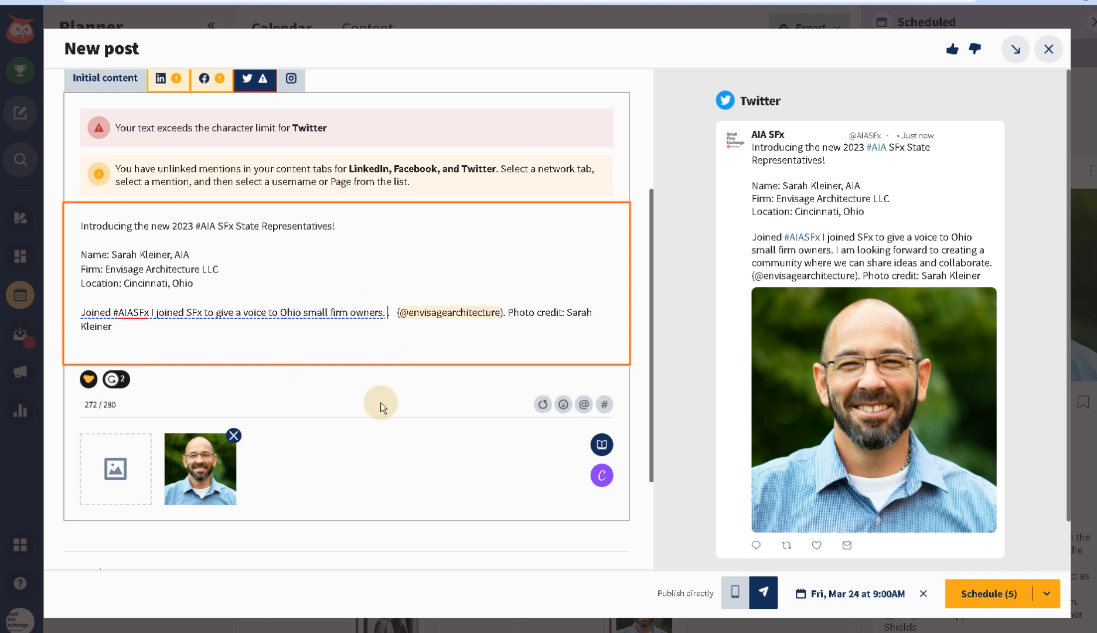
pyautogui.press('BackSpace')
pyautogui.press('BackSpace')
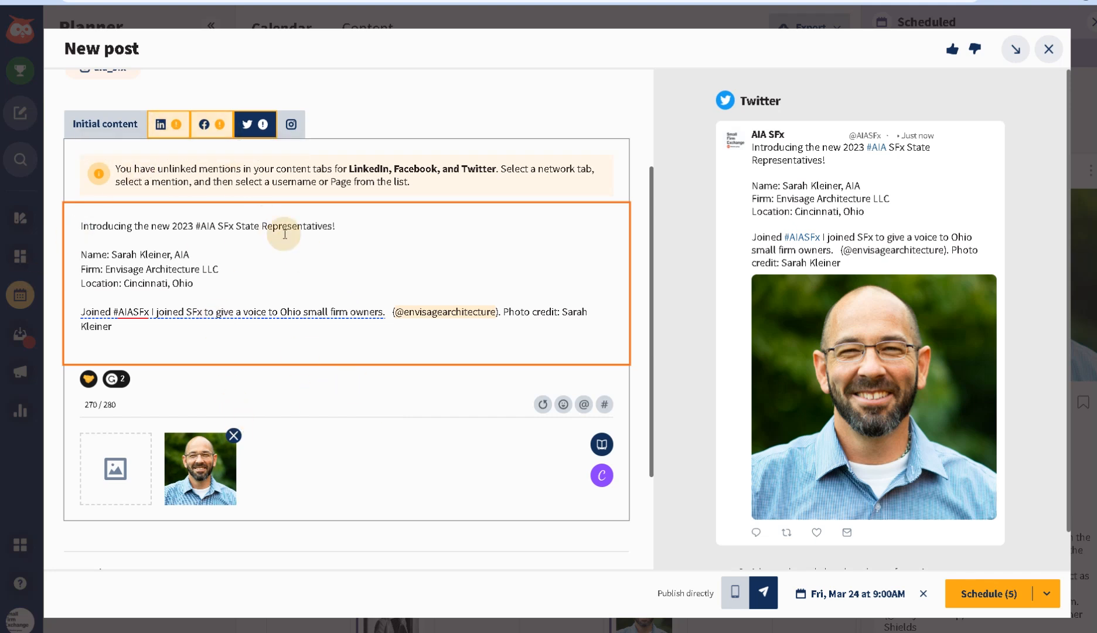
pyautogui.scroll(3, 274, 283)
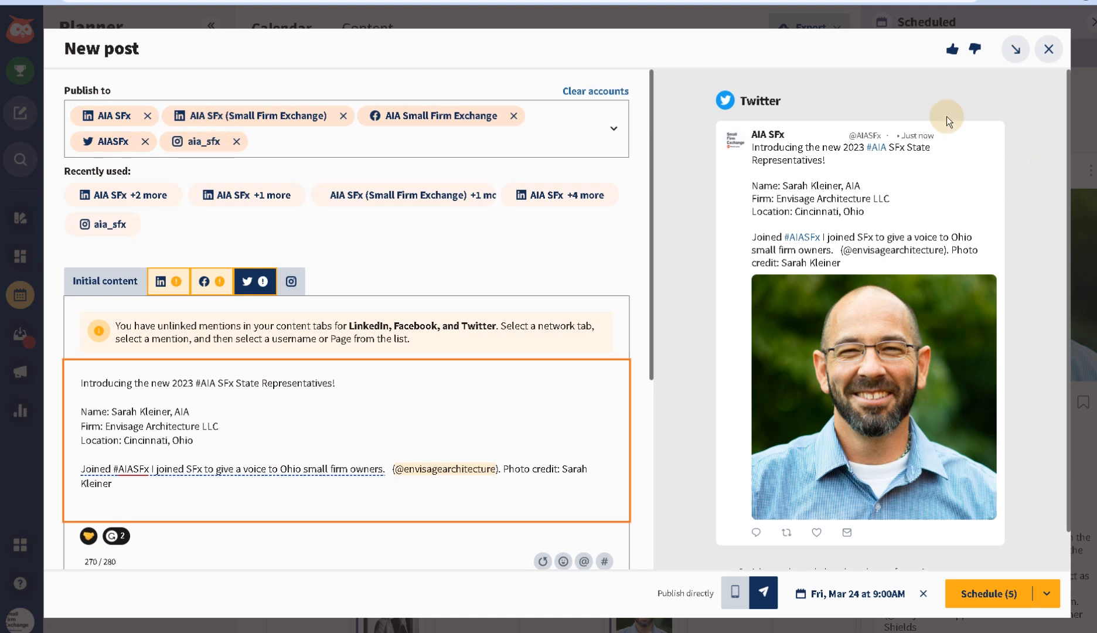
pyautogui.scroll(-1, 883, 300)
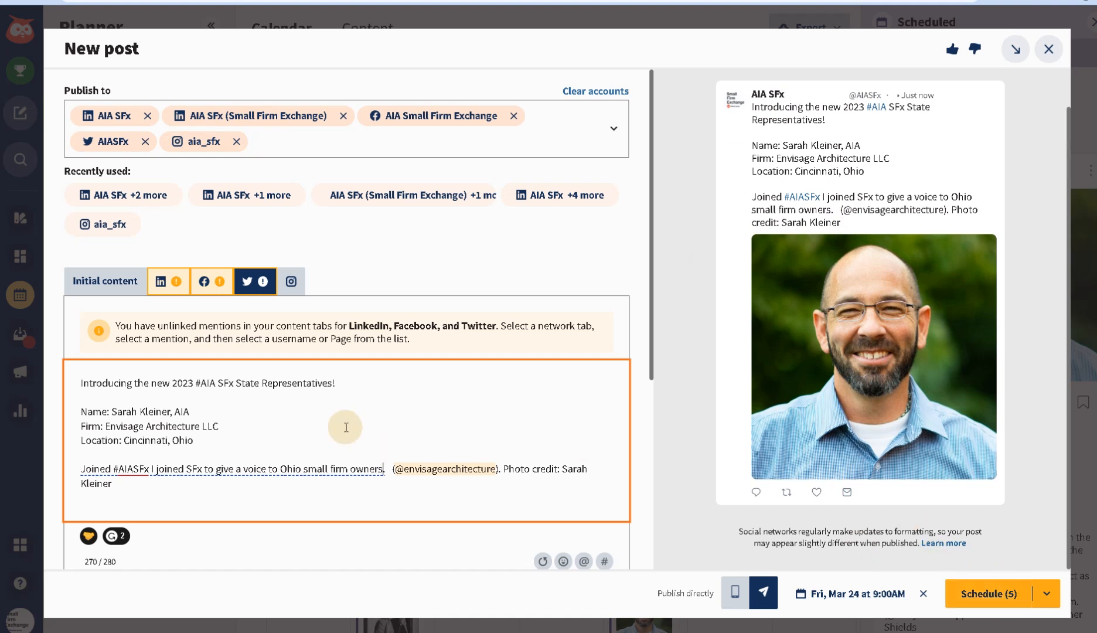
pyautogui.scroll(-1, 345, 428)
pyautogui.moveTo(133, 411)
pyautogui.click(144, 386)
pyautogui.scroll(-4, 162, 365)
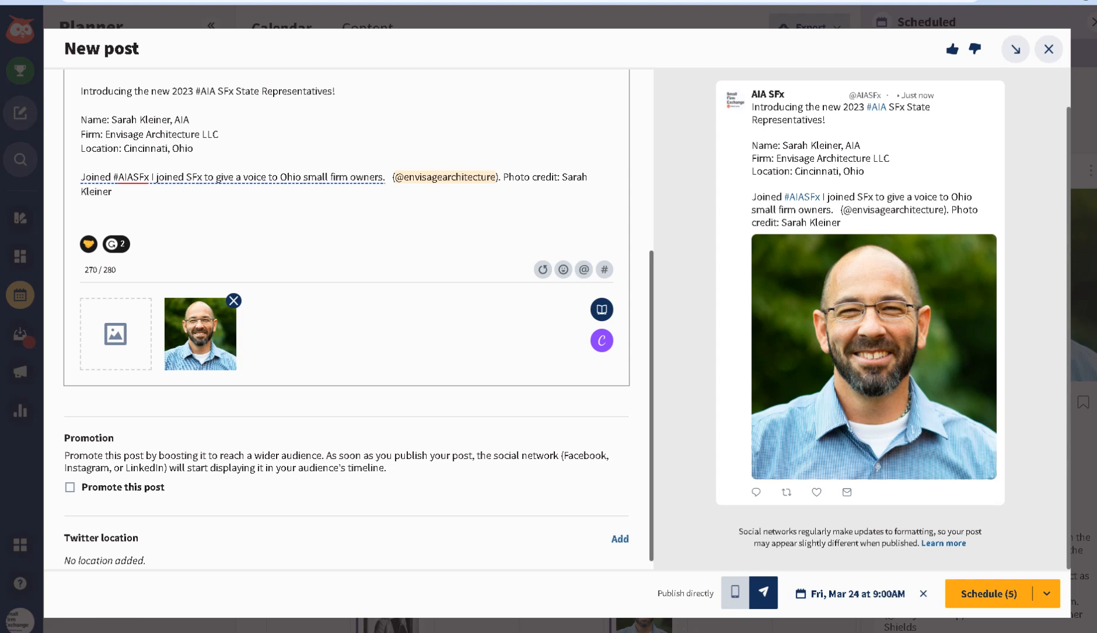
# - Swap the Twitter version's photo for the woman's headshot, cropped to a 1080×1080 Instagram Square
pyautogui.moveTo(1093, 605); pyautogui.dragTo(328, 321)
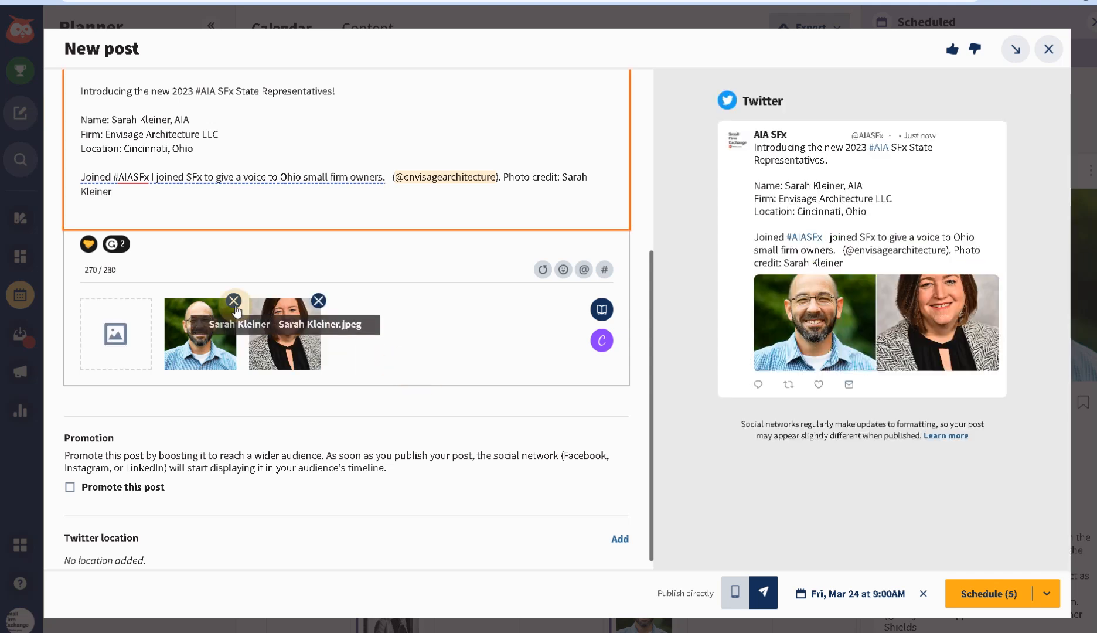
pyautogui.click(234, 301)
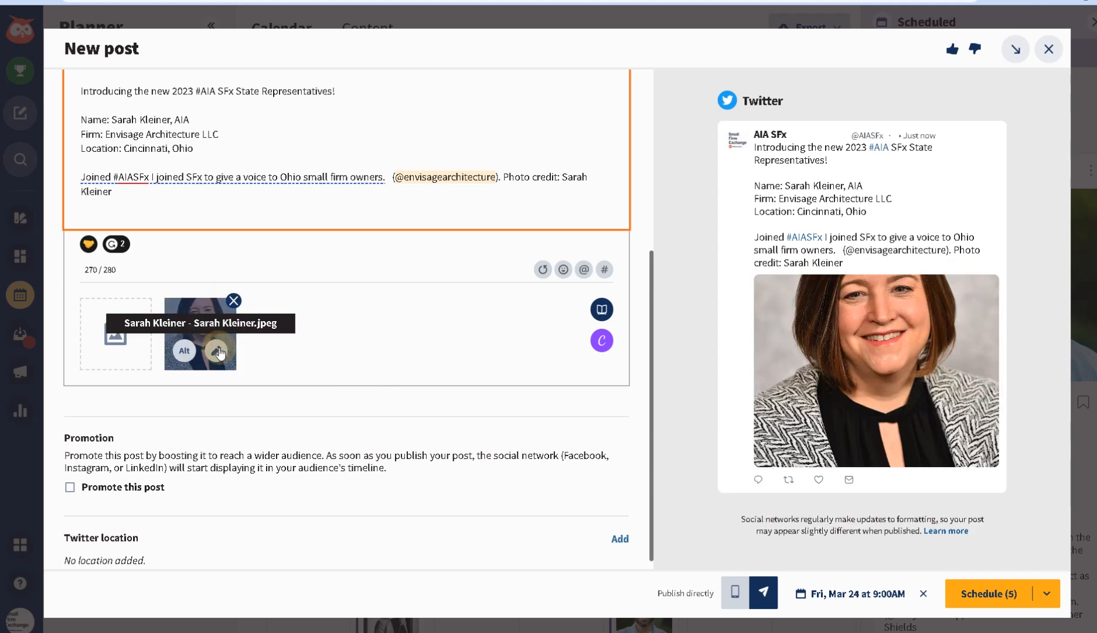
pyautogui.click(218, 352)
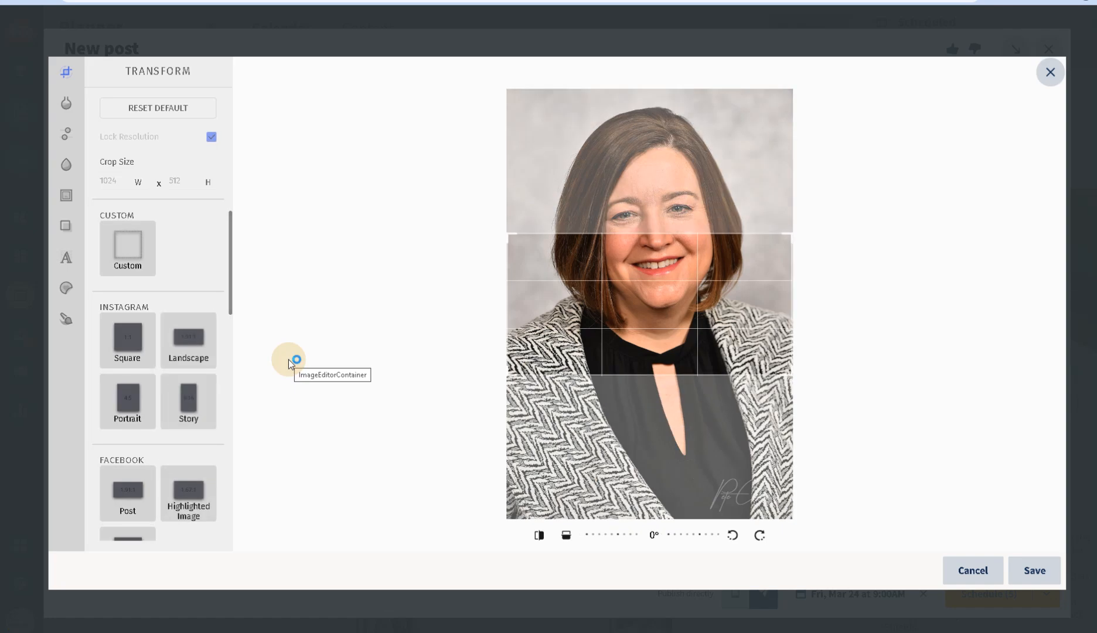
pyautogui.click(133, 343)
pyautogui.moveTo(659, 324); pyautogui.dragTo(657, 253)
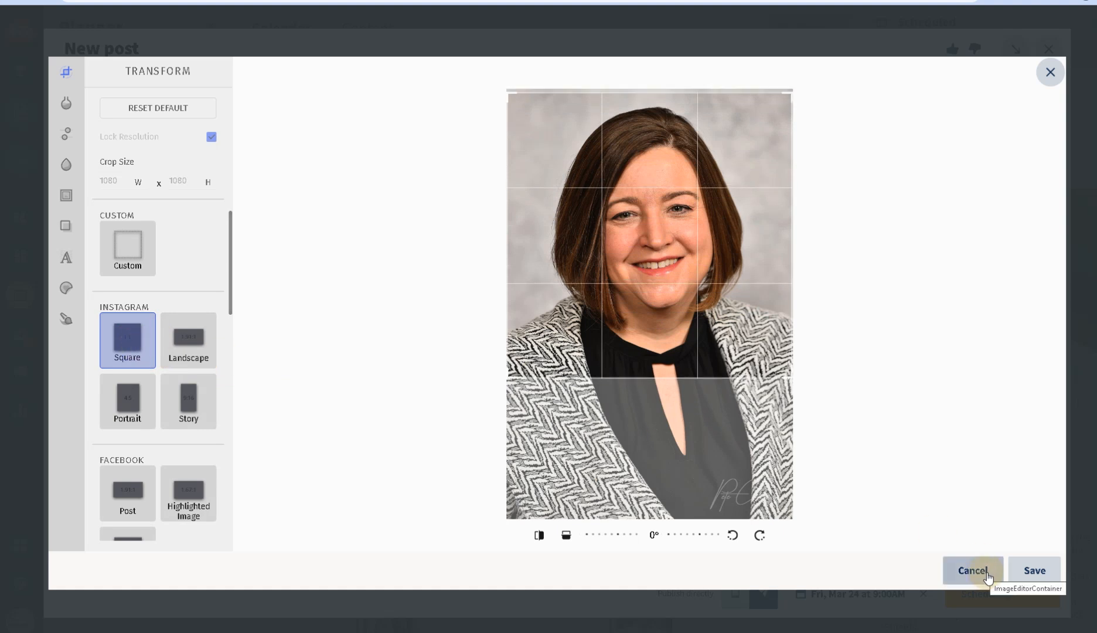
pyautogui.click(1044, 572)
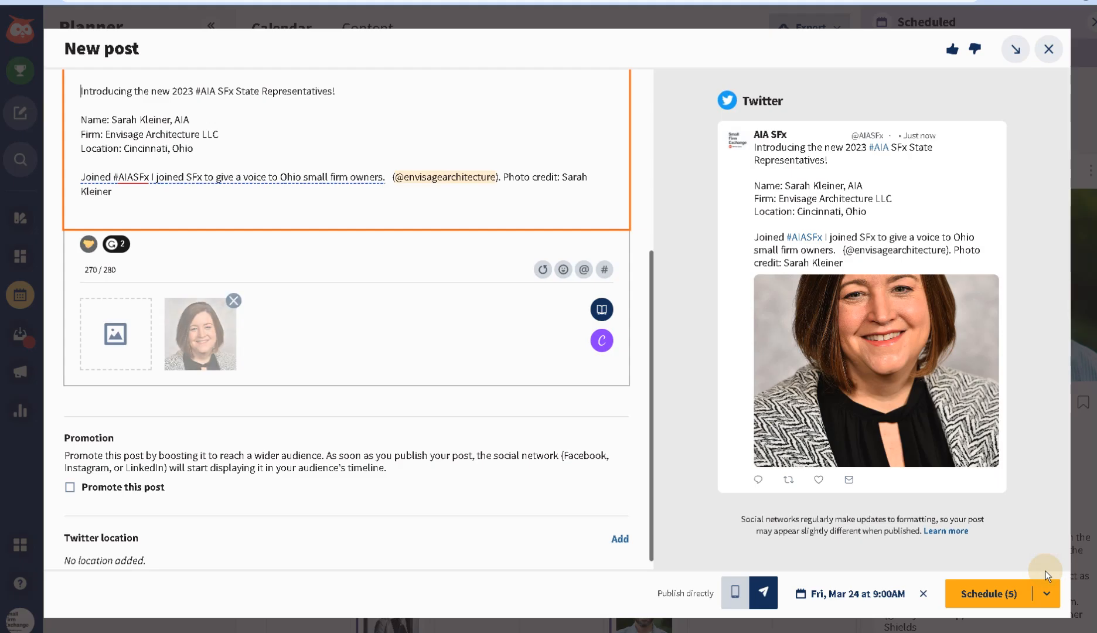
pyautogui.scroll(-1, 387, 484)
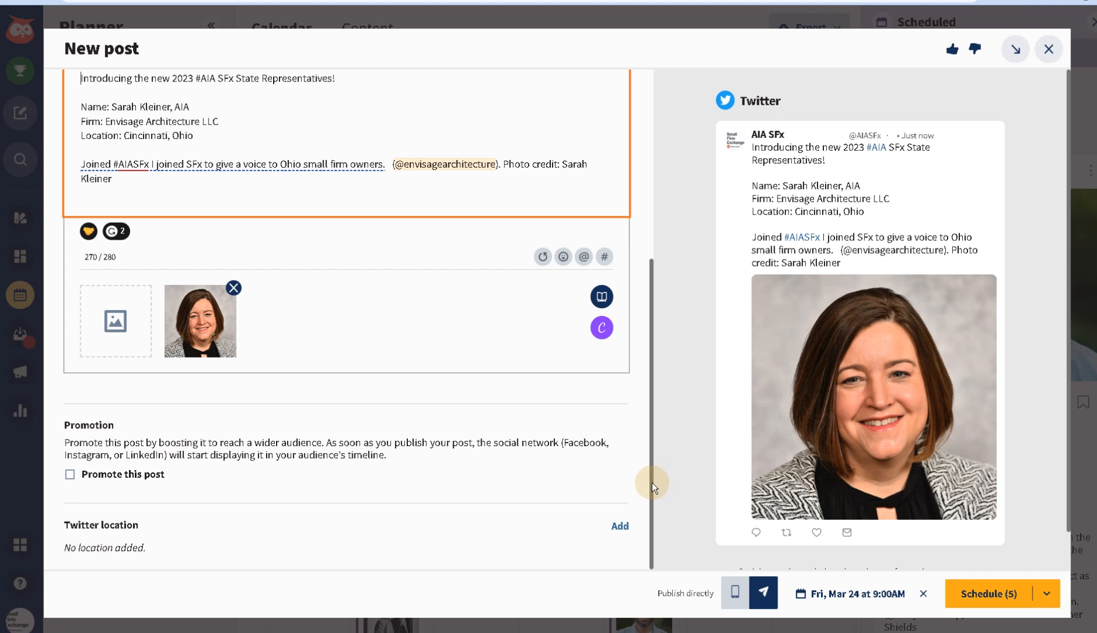
pyautogui.scroll(3, 309, 411)
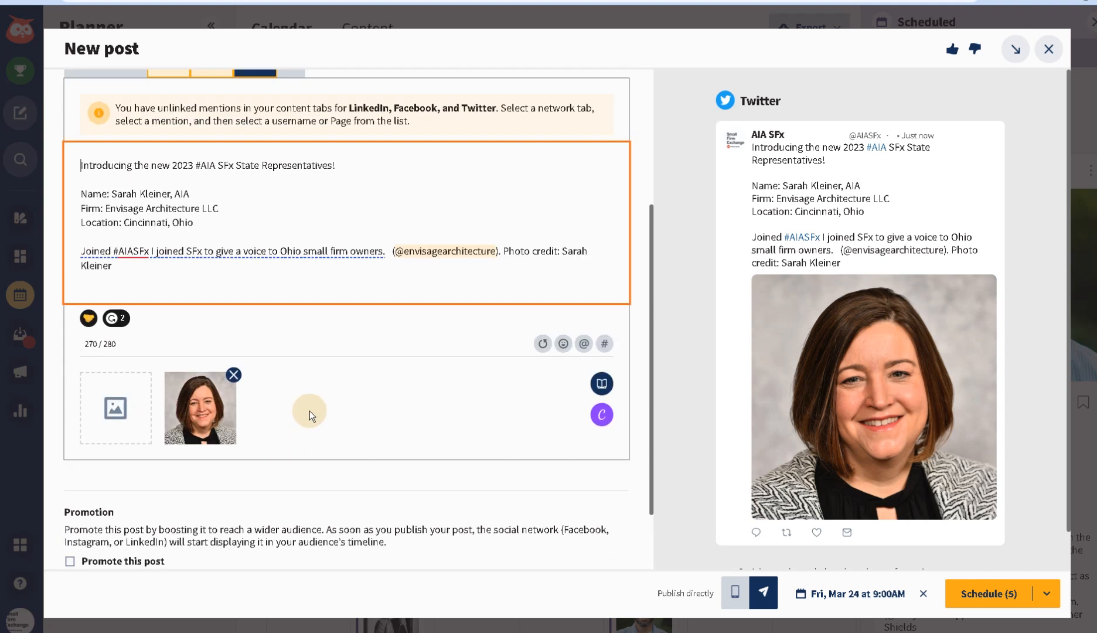
pyautogui.scroll(1, 311, 423)
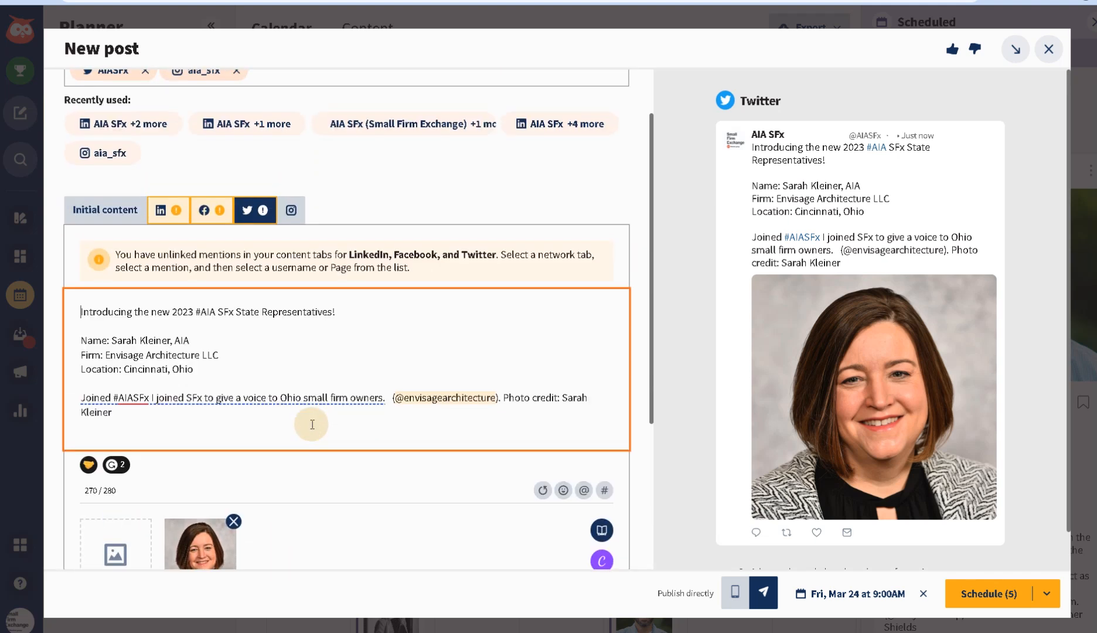
pyautogui.click(167, 214)
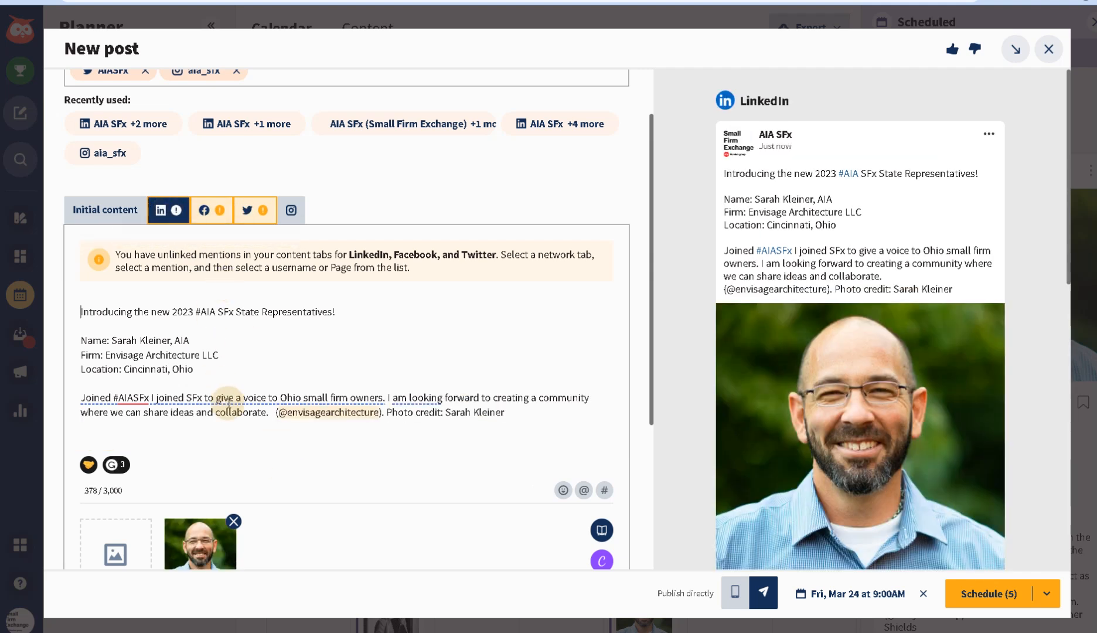
pyautogui.click(209, 215)
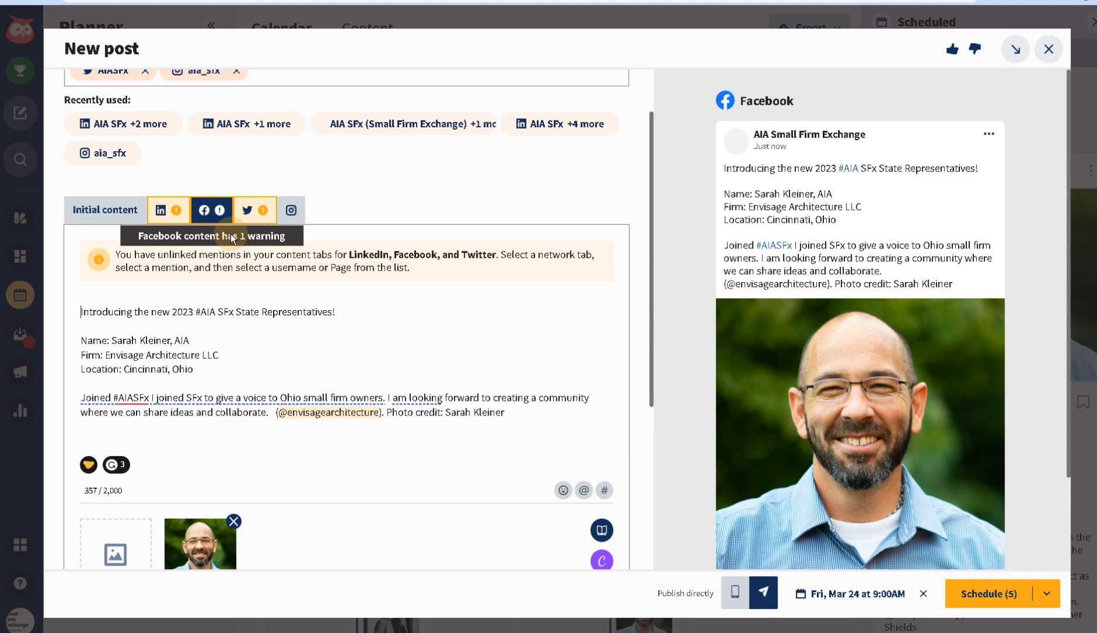
pyautogui.click(268, 218)
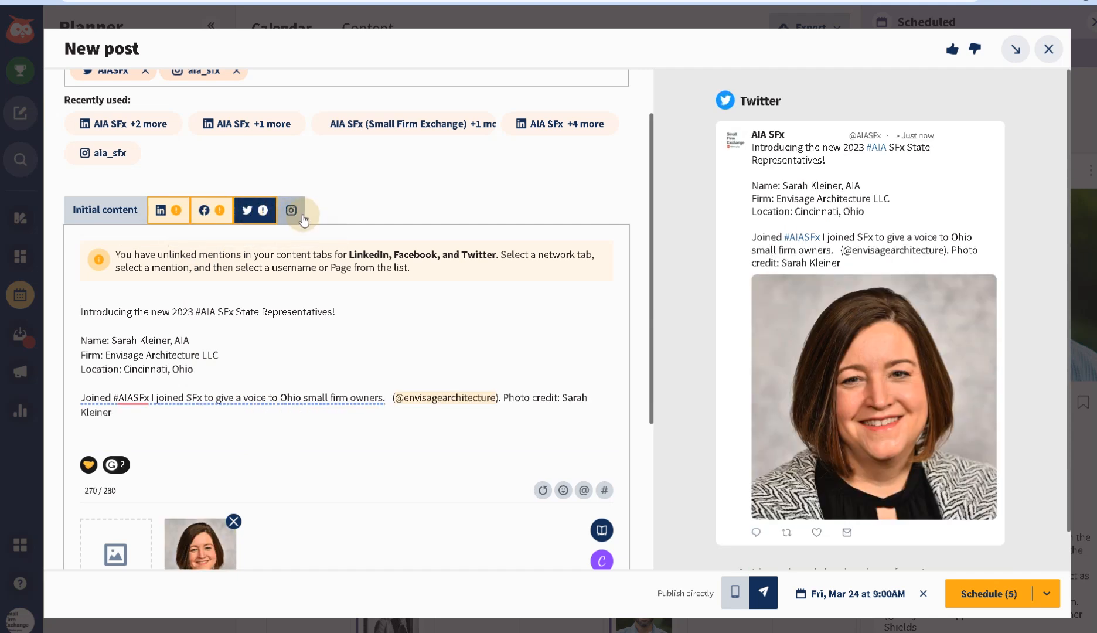
pyautogui.click(296, 214)
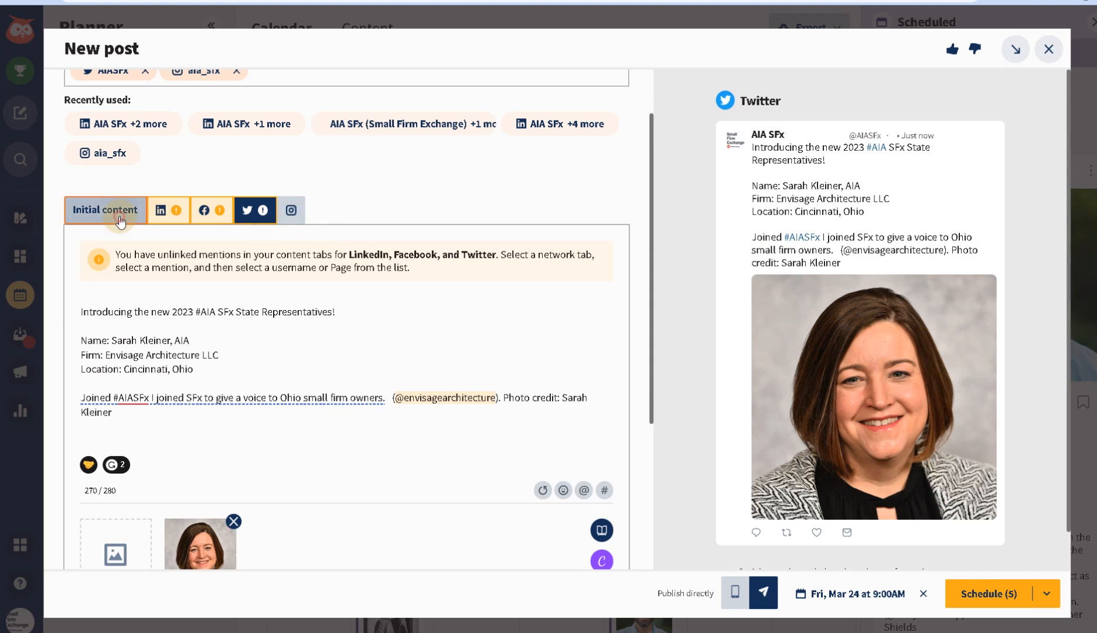
# - In Initial content, remove the man's thumbnail and add the woman's headshot file
pyautogui.scroll(-3, 211, 408)
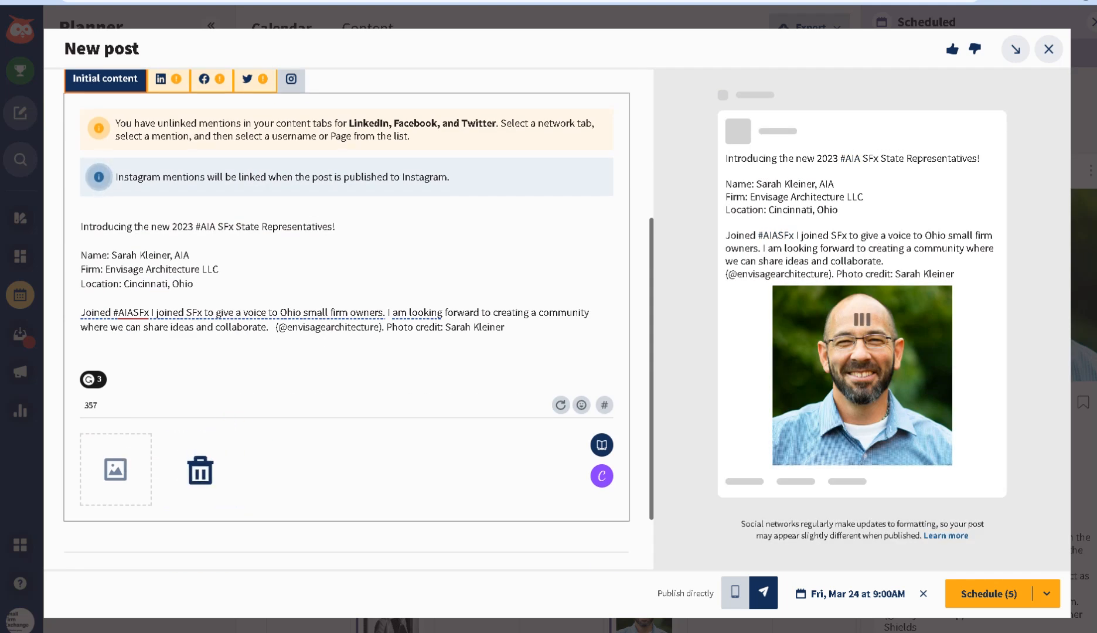
pyautogui.click(200, 469)
pyautogui.moveTo(1077, 605); pyautogui.dragTo(123, 463)
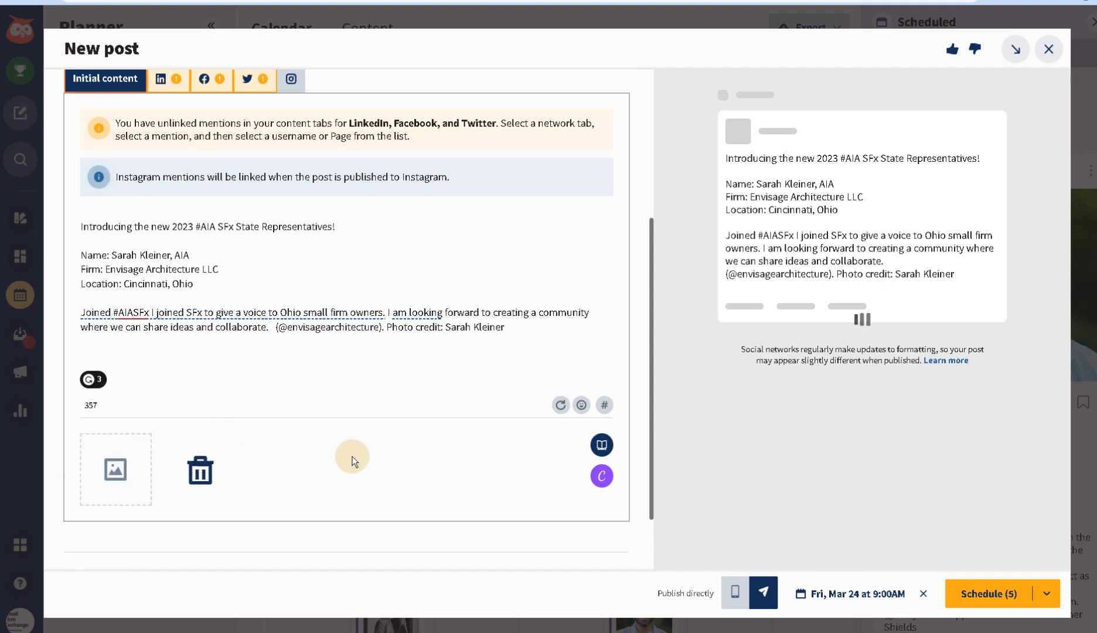
pyautogui.moveTo(295, 477)
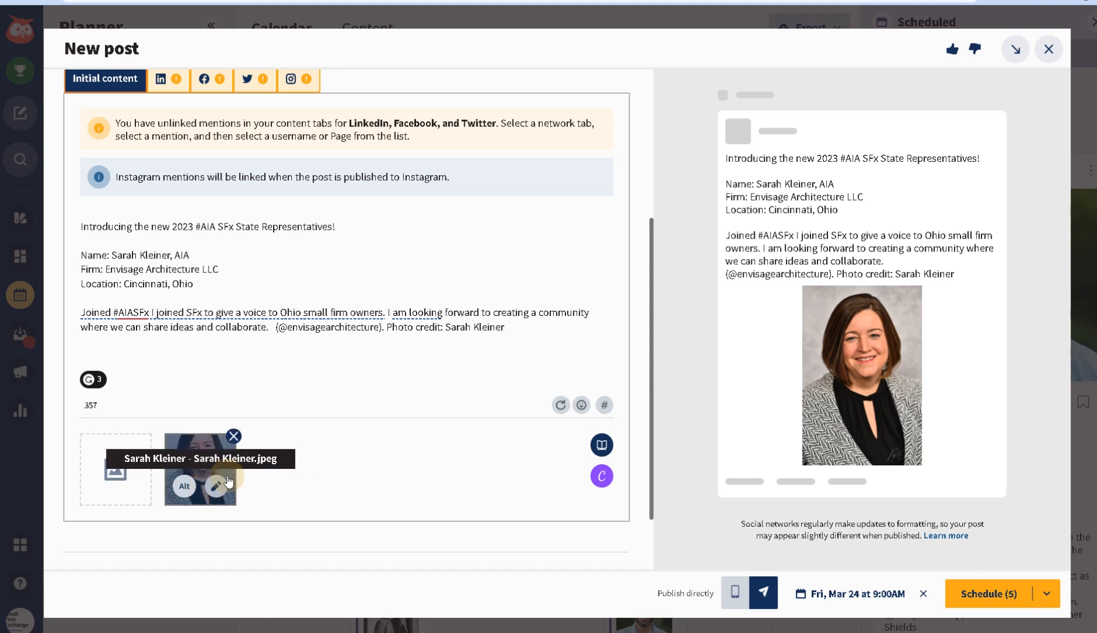
# - Crop the headshot to a 1080 × 1080 Instagram Square, move the box up over her face, and save
pyautogui.click(213, 488)
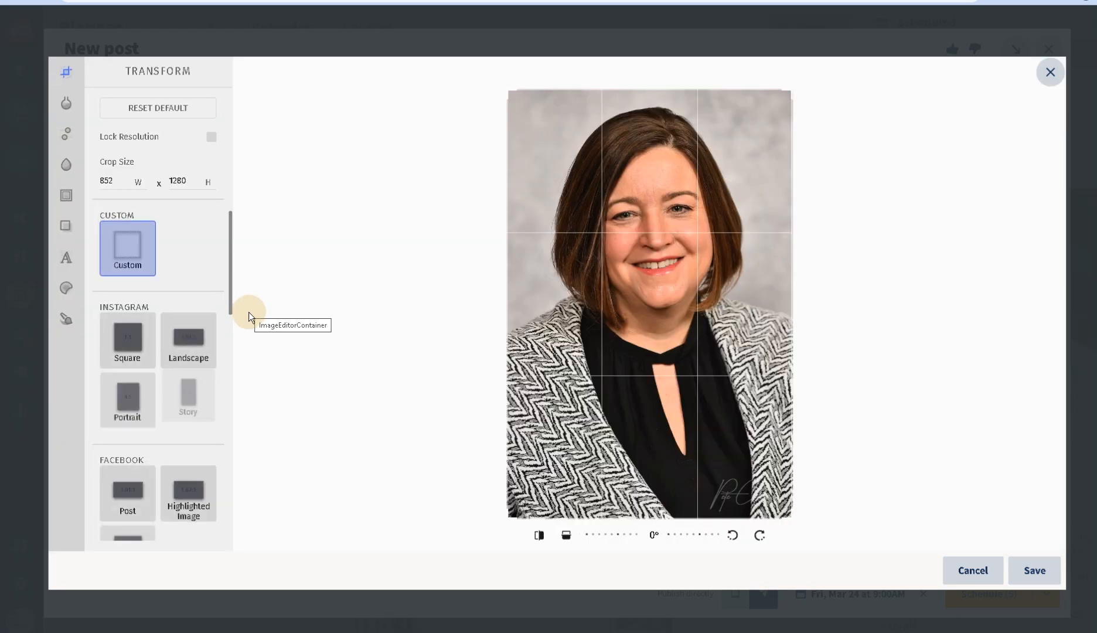
pyautogui.click(139, 249)
pyautogui.click(1036, 562)
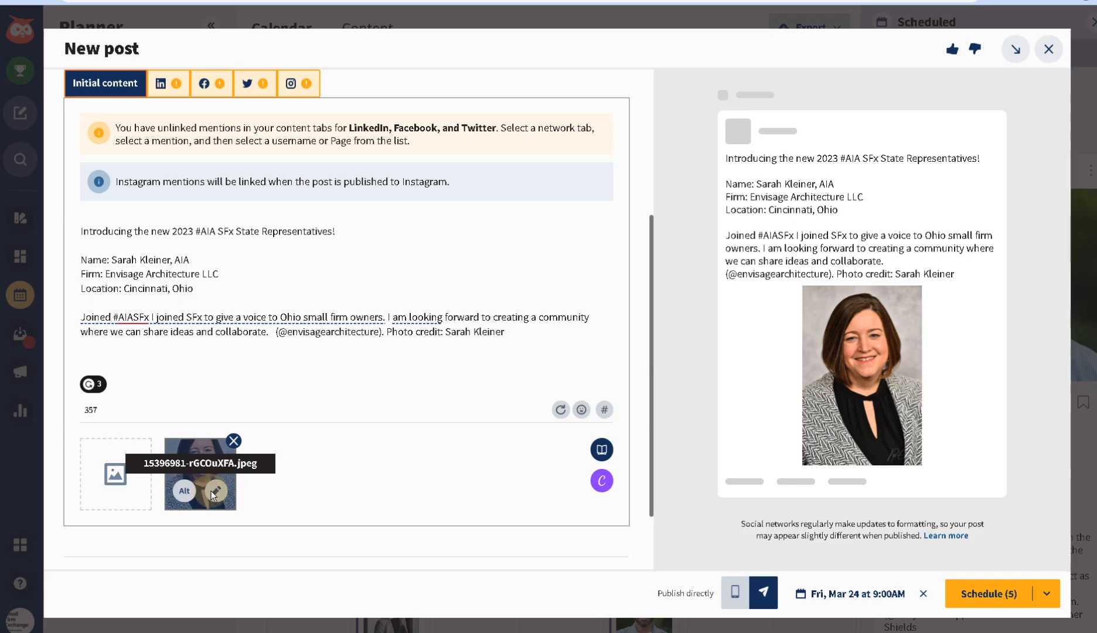
pyautogui.click(215, 491)
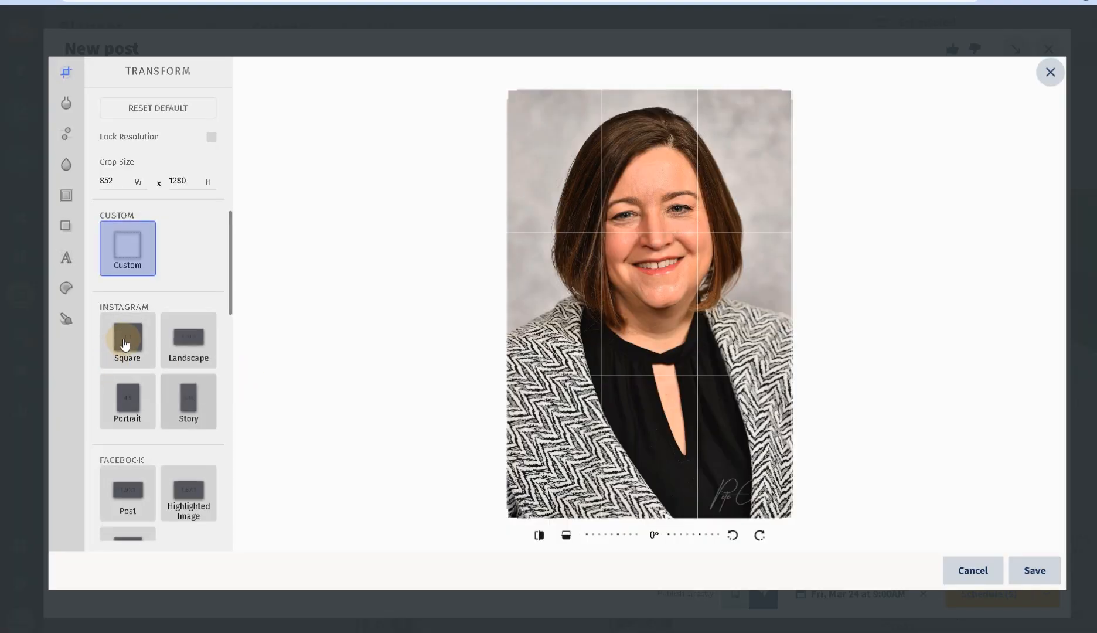
pyautogui.click(125, 344)
pyautogui.moveTo(518, 320); pyautogui.dragTo(676, 264)
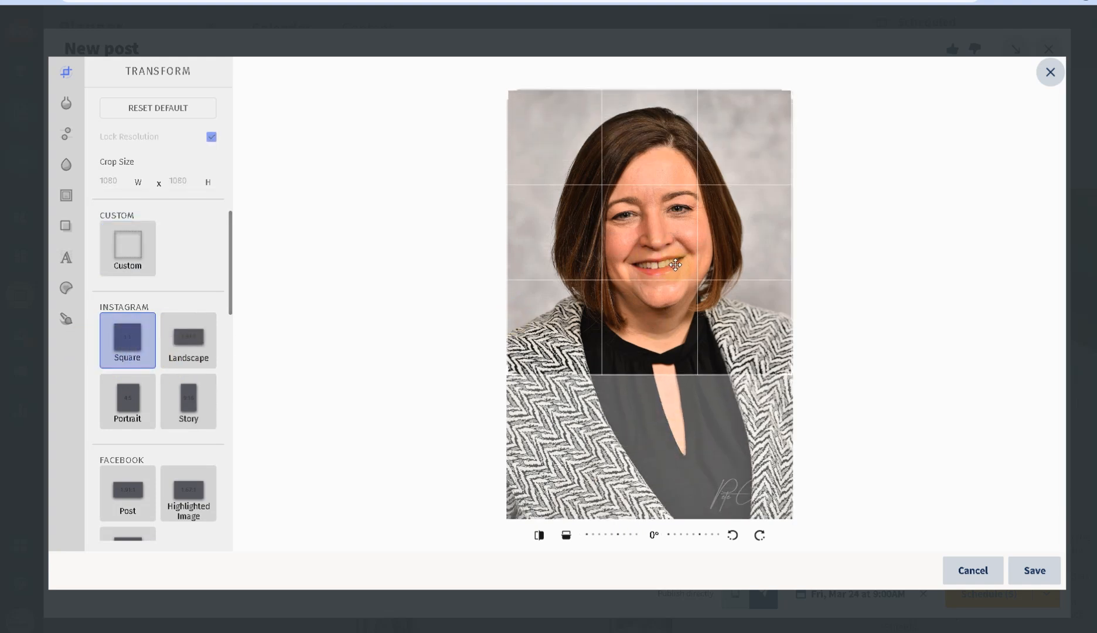
pyautogui.click(1037, 571)
# - Save the cropped headshot to the post and review its LinkedIn and Facebook versions
pyautogui.click(124, 263)
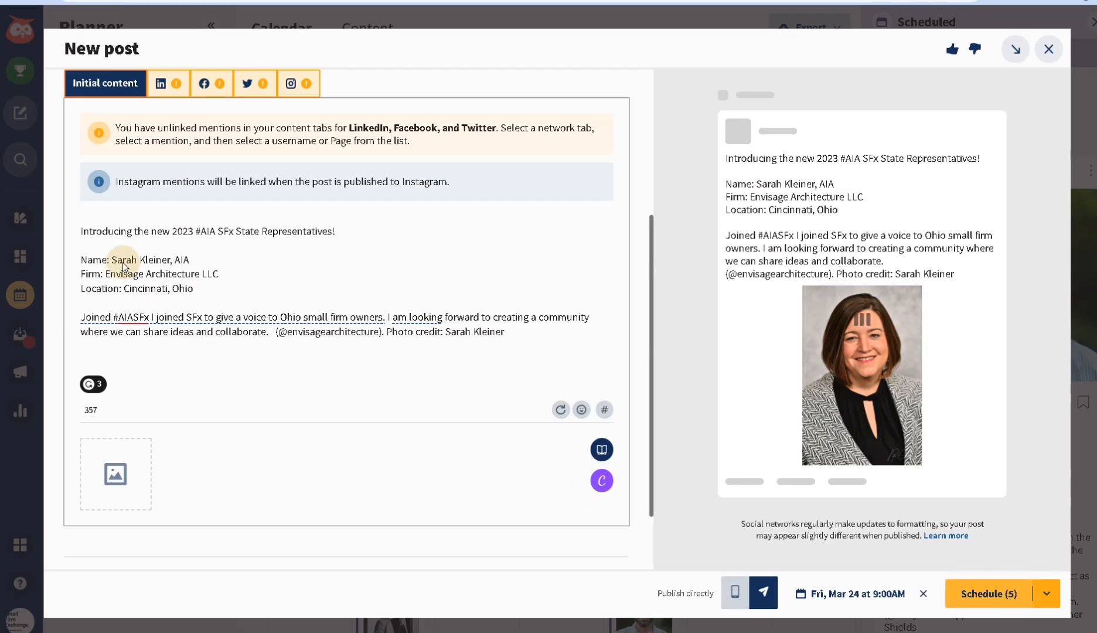
pyautogui.click(172, 93)
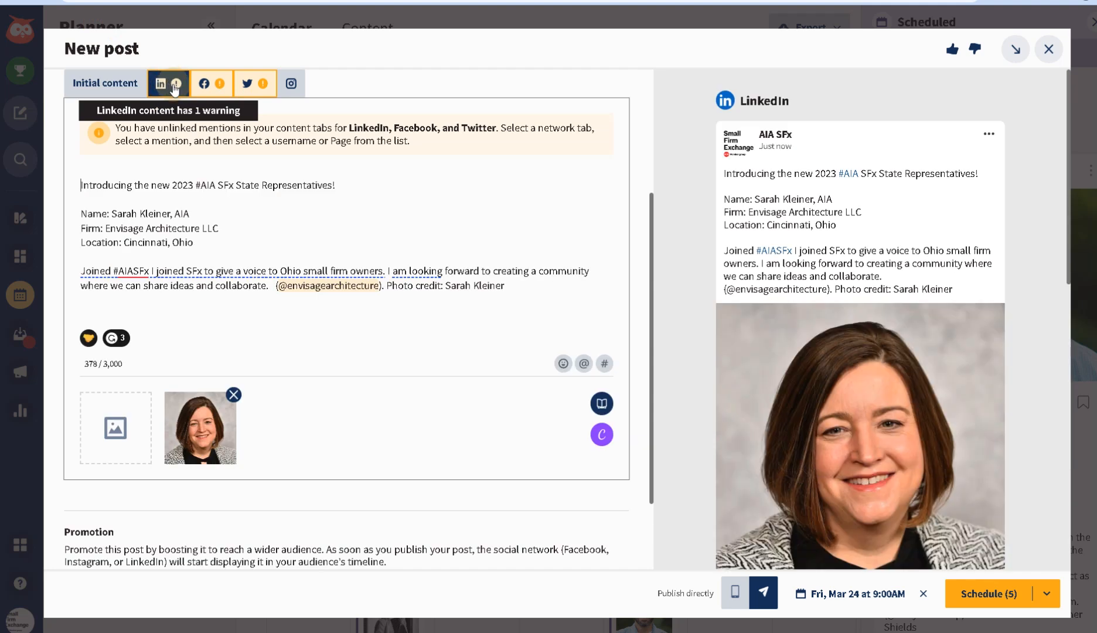
pyautogui.click(214, 86)
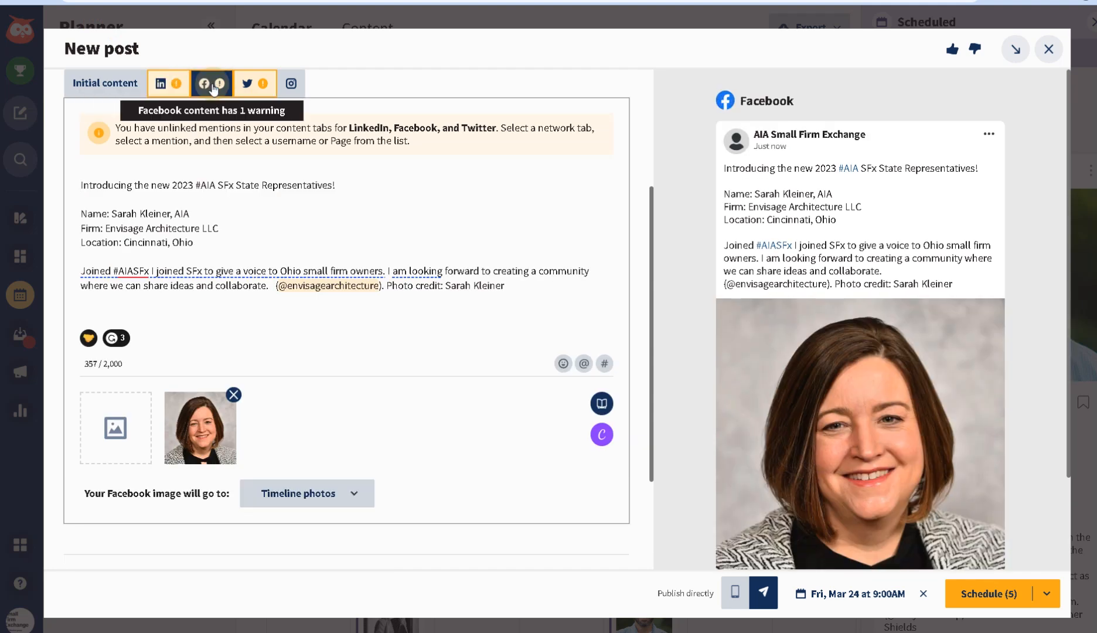
# - Remove the duplicate second photo from the Twitter version of the post
pyautogui.click(247, 83)
pyautogui.click(341, 419)
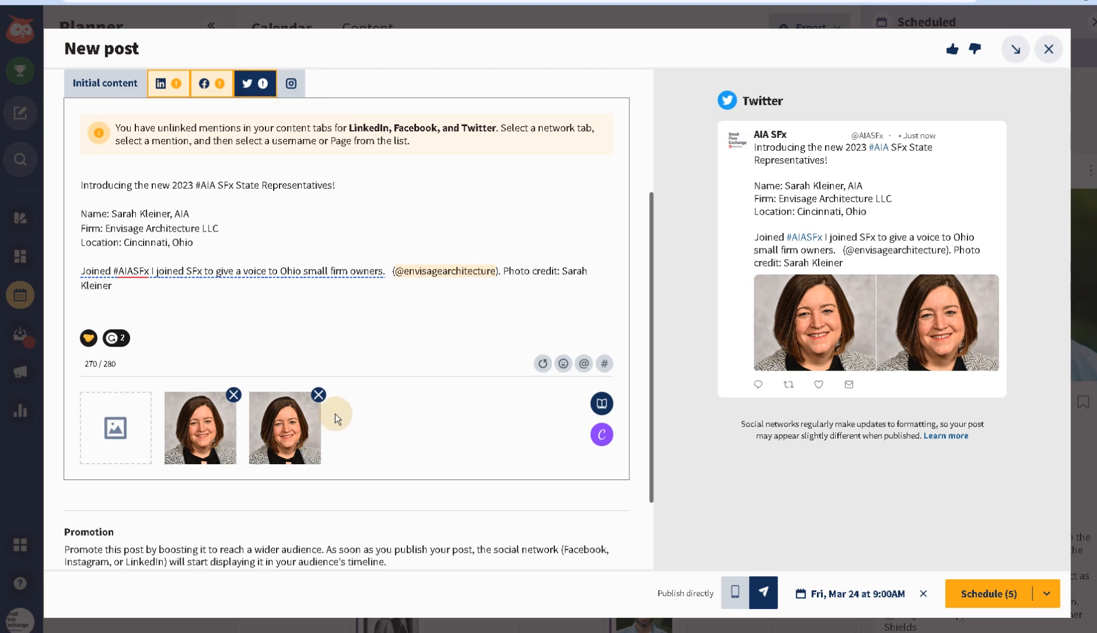
pyautogui.click(319, 394)
# - Check the Instagram version, then return to the LinkedIn version's unlinked-mentions warning
pyautogui.click(291, 85)
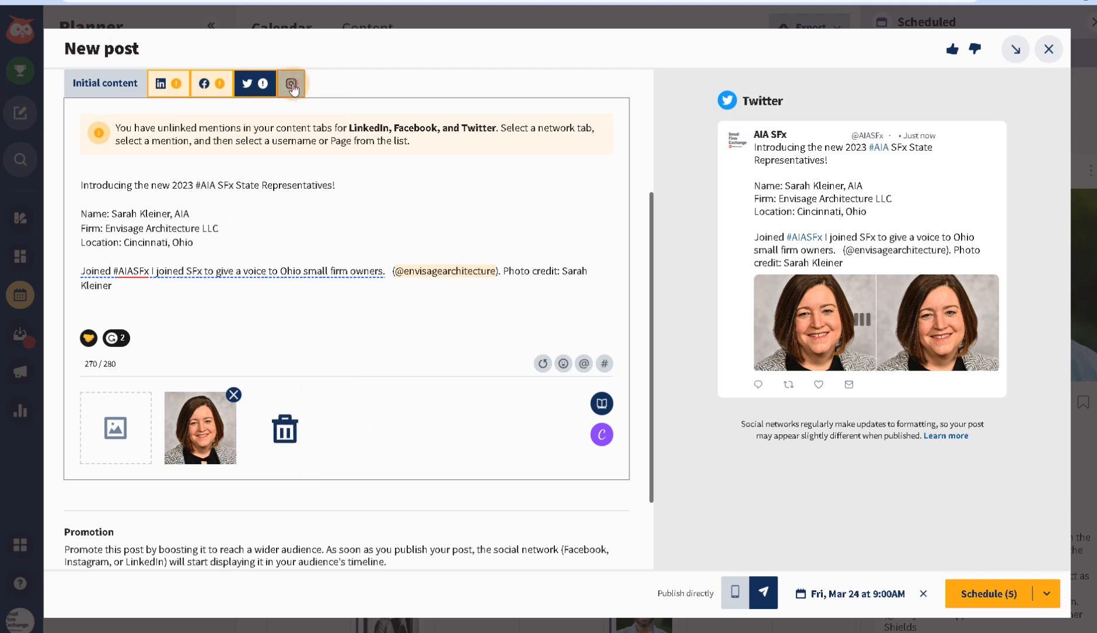
pyautogui.click(169, 84)
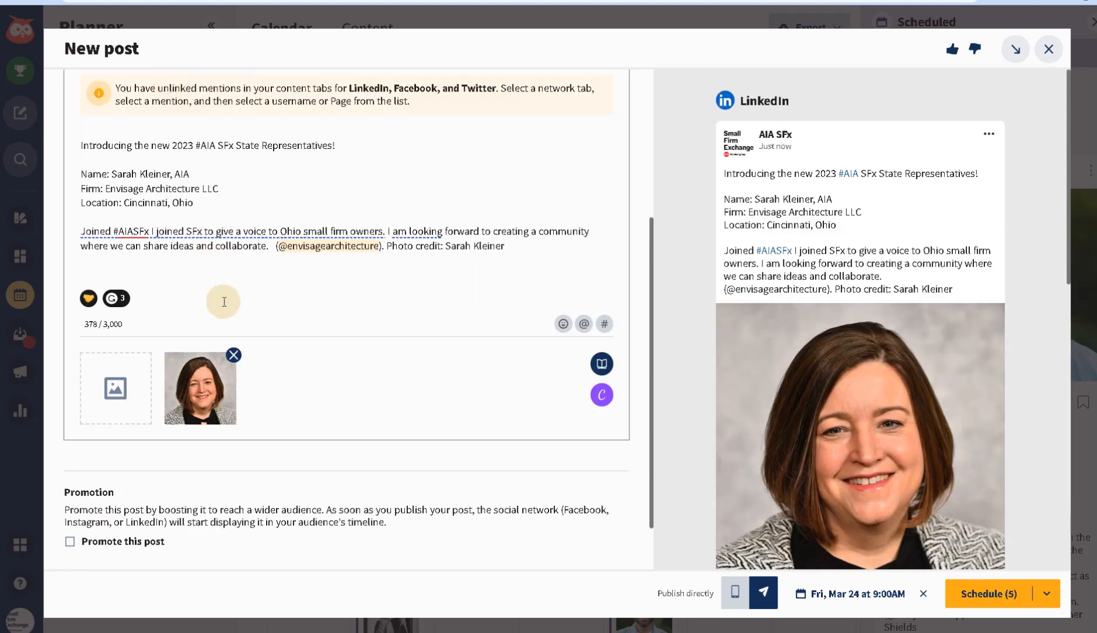
pyautogui.scroll(2, 176, 281)
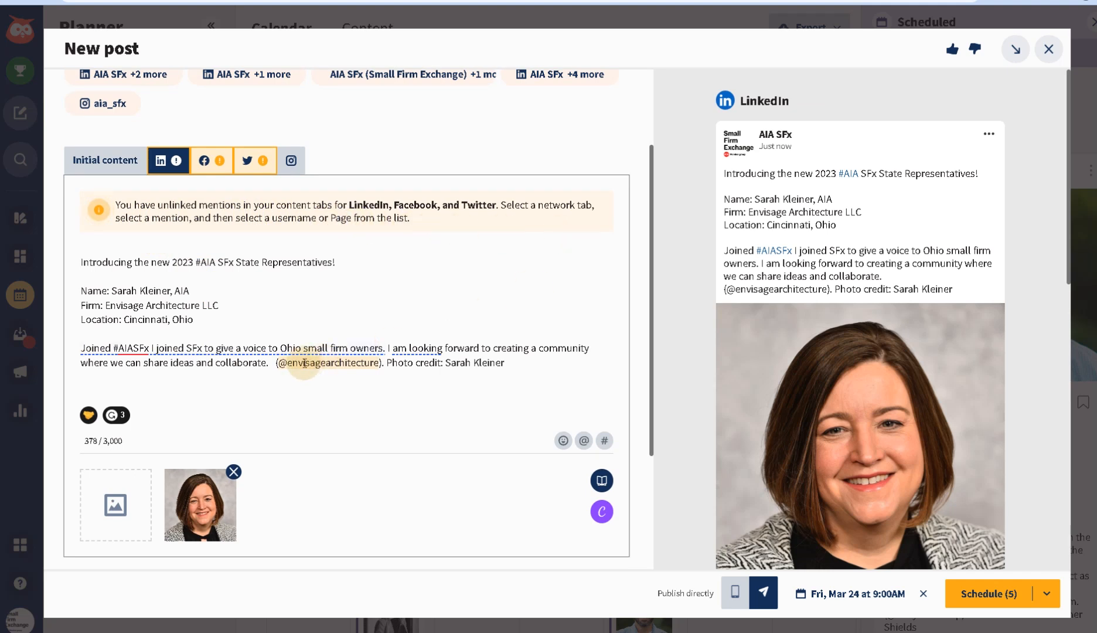
pyautogui.click(381, 363)
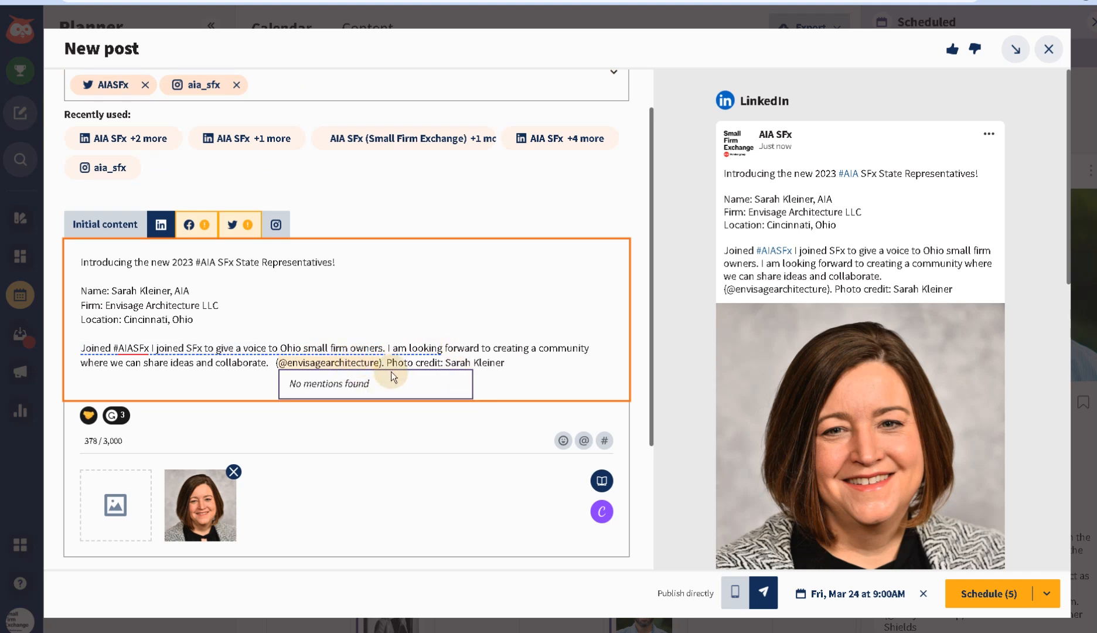
pyautogui.press('BackSpace')
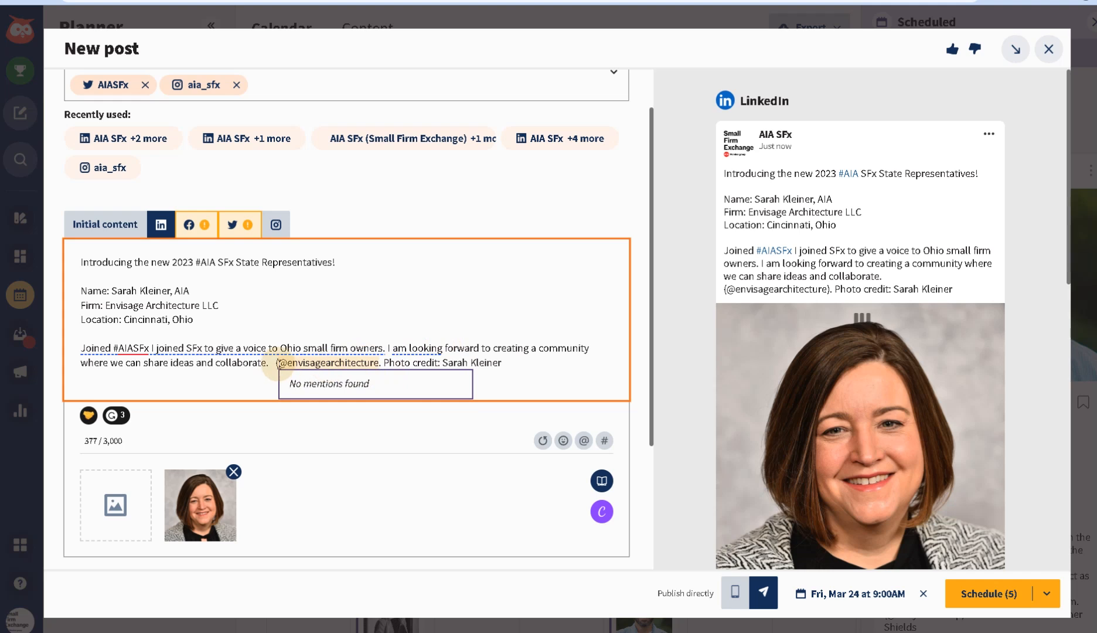
pyautogui.click(278, 363)
pyautogui.press('BackSpace')
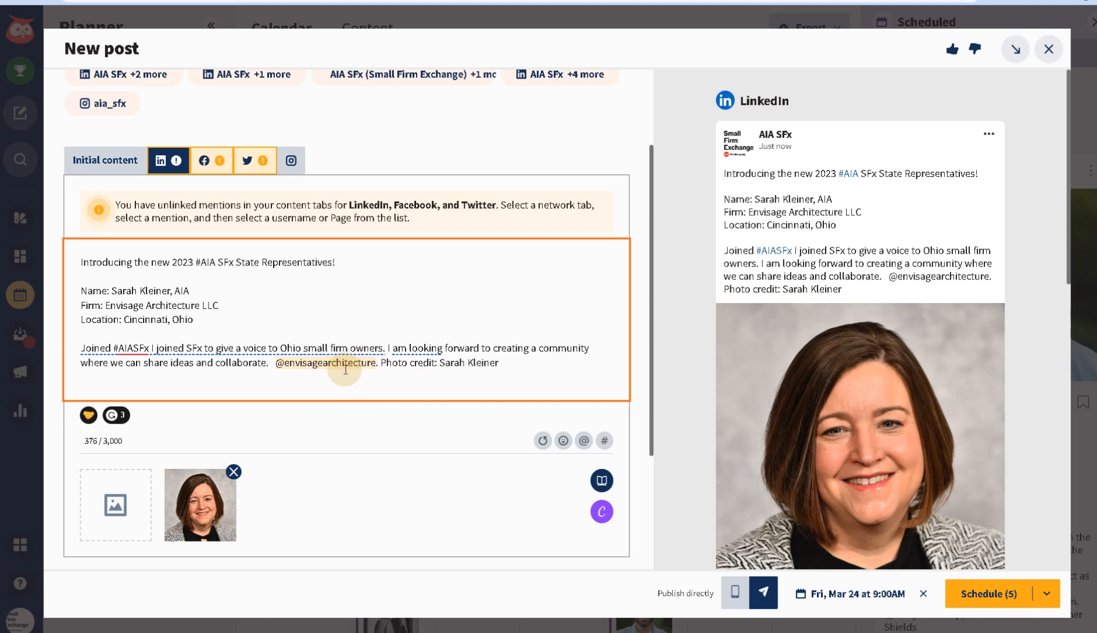
pyautogui.write('(')
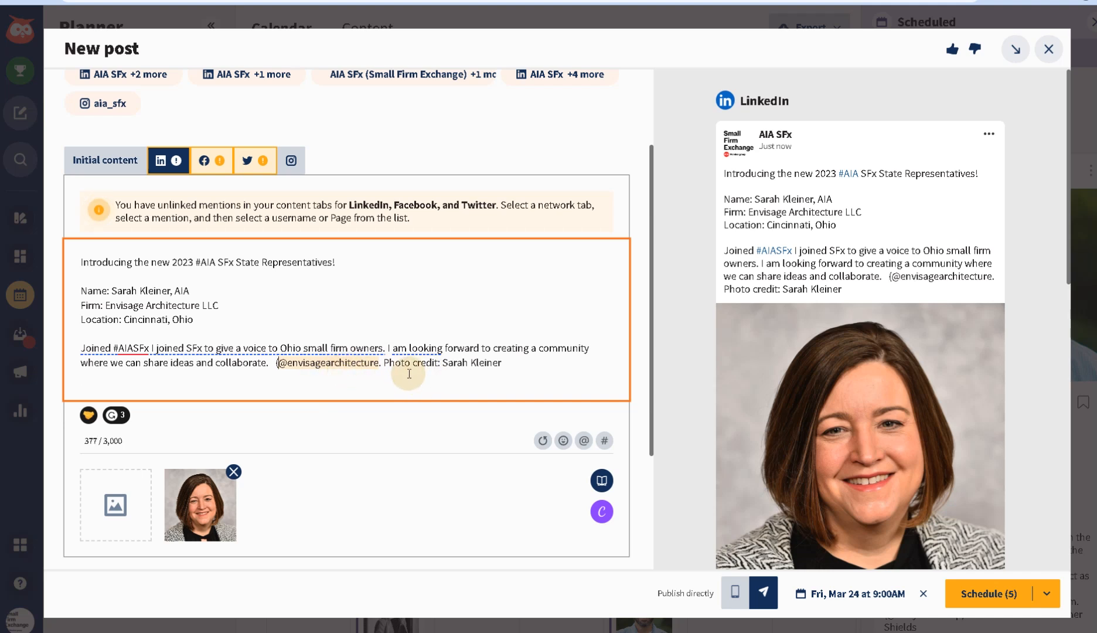
pyautogui.write(')')
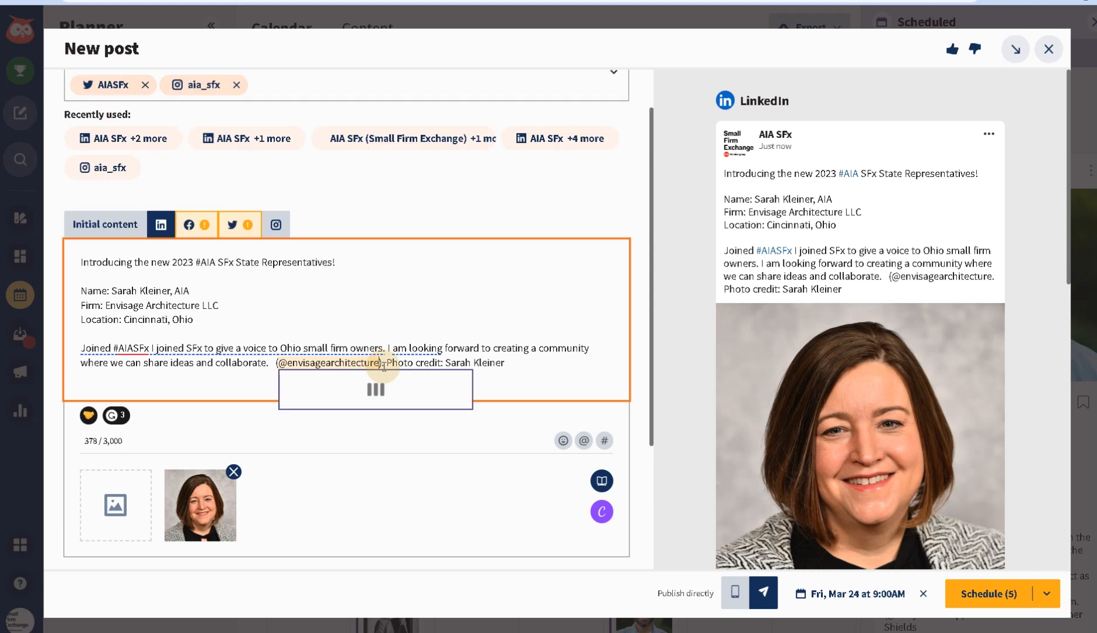
pyautogui.scroll(2, 175, 320)
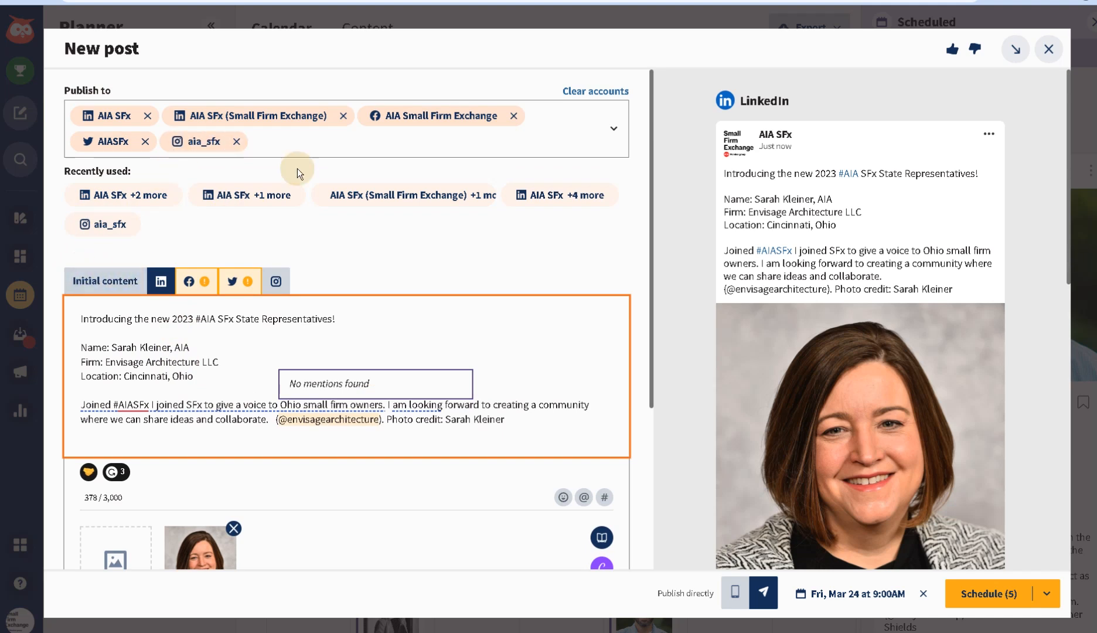
# - Confirm the five selected Publish to accounts, then return to the initial content's photo preview
pyautogui.click(613, 129)
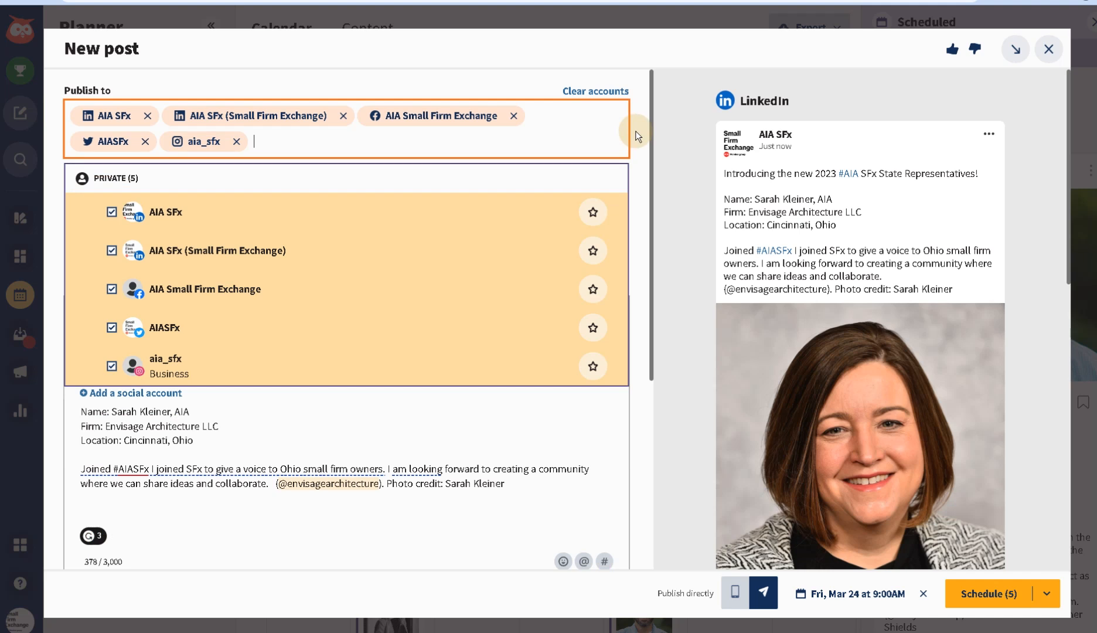
pyautogui.click(633, 134)
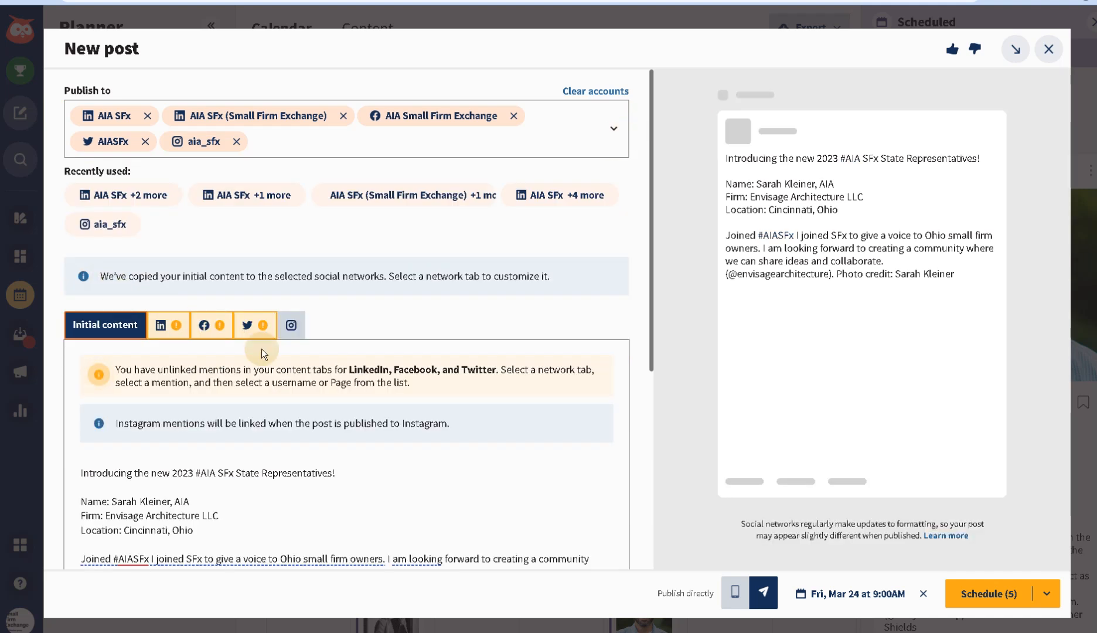
pyautogui.scroll(-2, 264, 360)
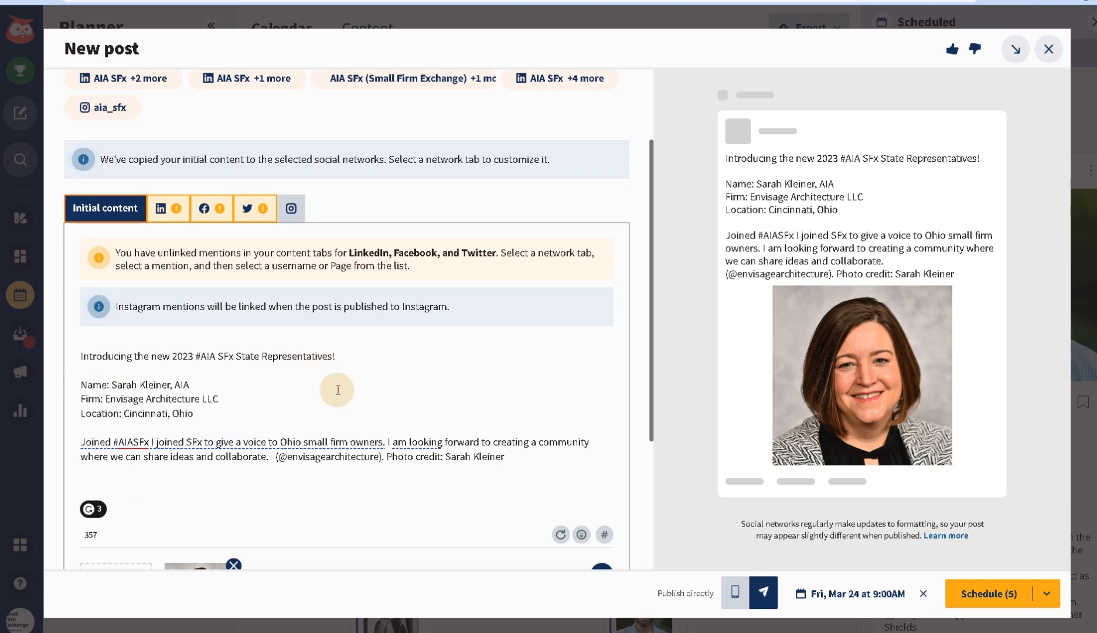
pyautogui.scroll(-1, 119, 394)
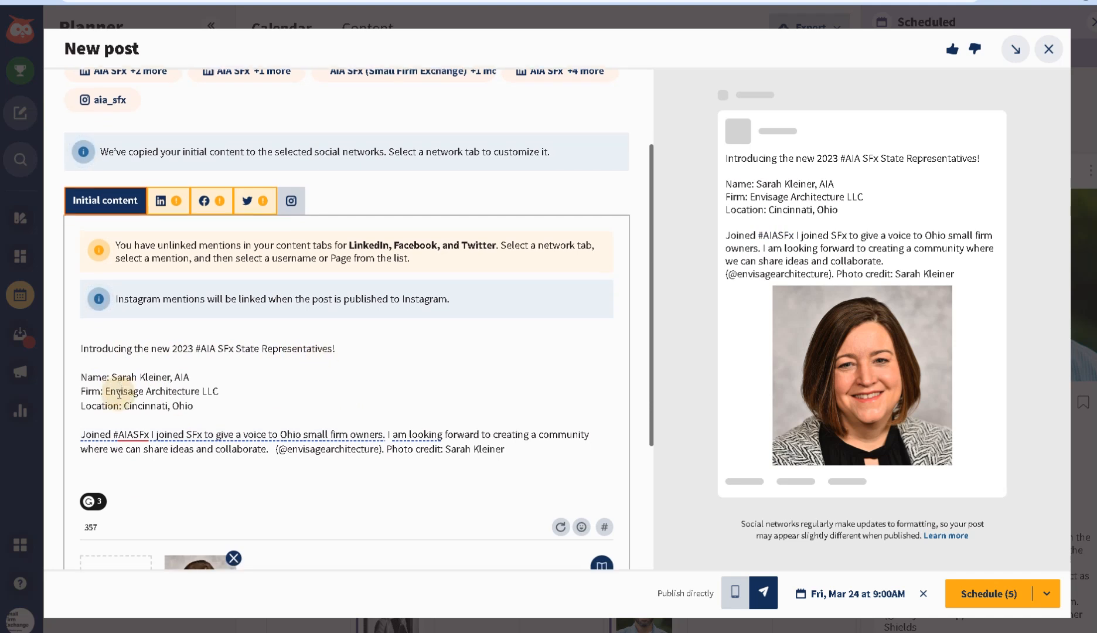
pyautogui.scroll(-1, 118, 394)
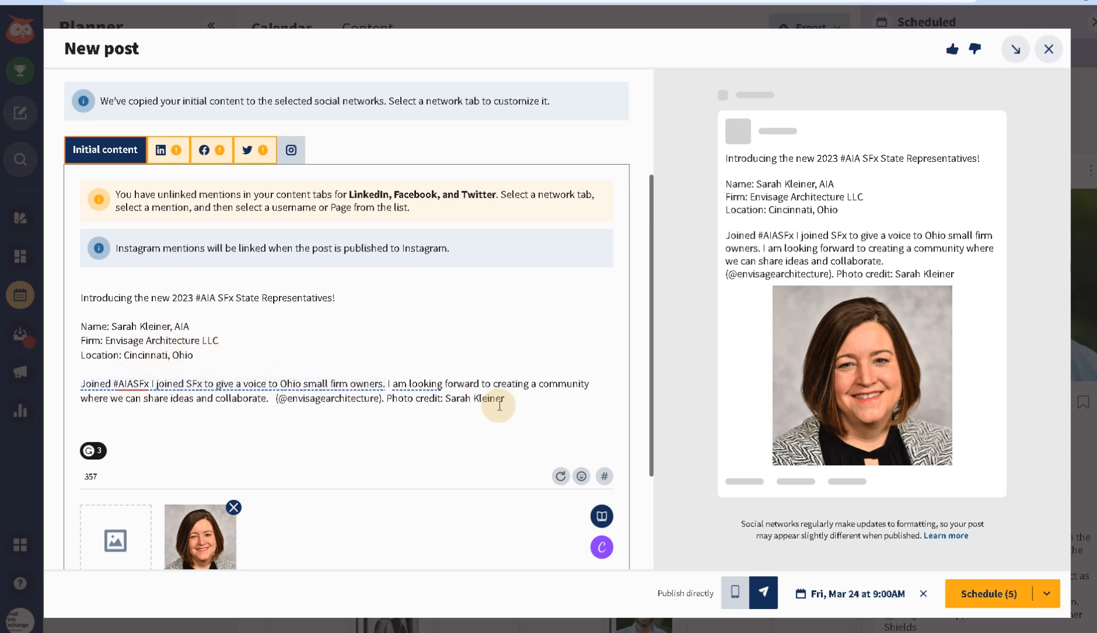
pyautogui.scroll(-1, 499, 406)
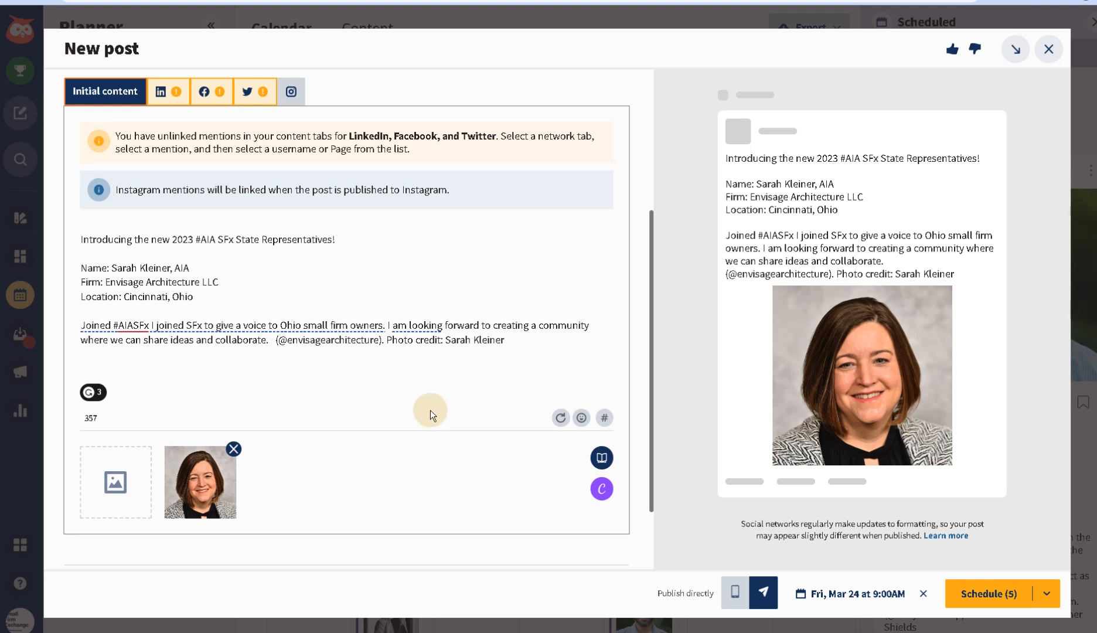
# - Schedule the post to five accounts for Friday, March 24 at 9:00 AM and dismiss the confirmation
pyautogui.click(987, 595)
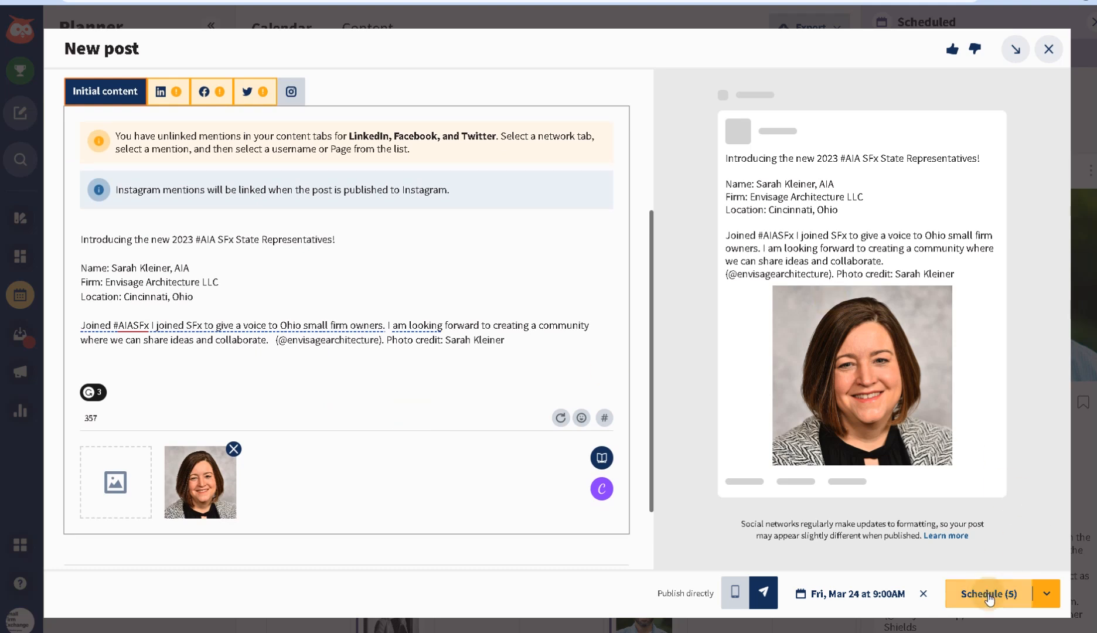
pyautogui.click(989, 594)
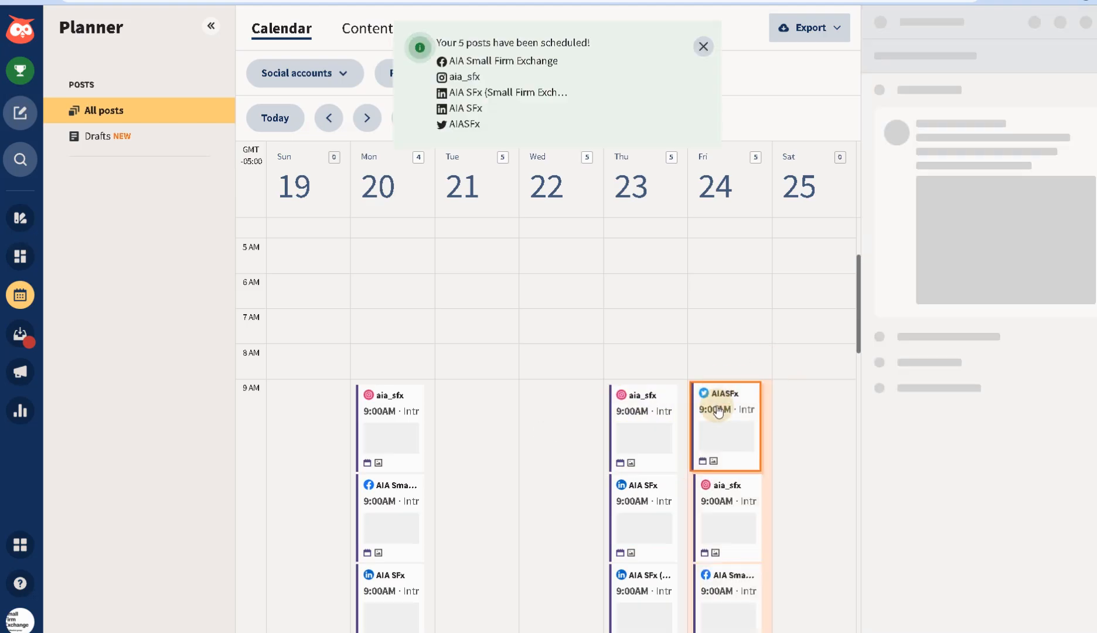
pyautogui.scroll(-3, 718, 412)
pyautogui.scroll(-3, 774, 477)
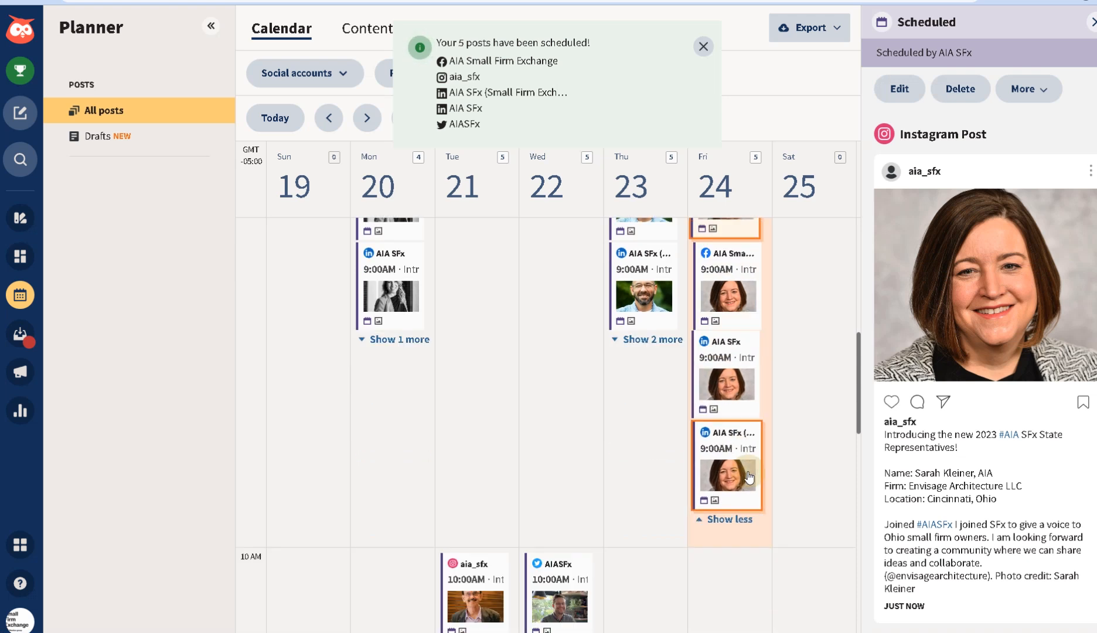
pyautogui.scroll(5, 747, 468)
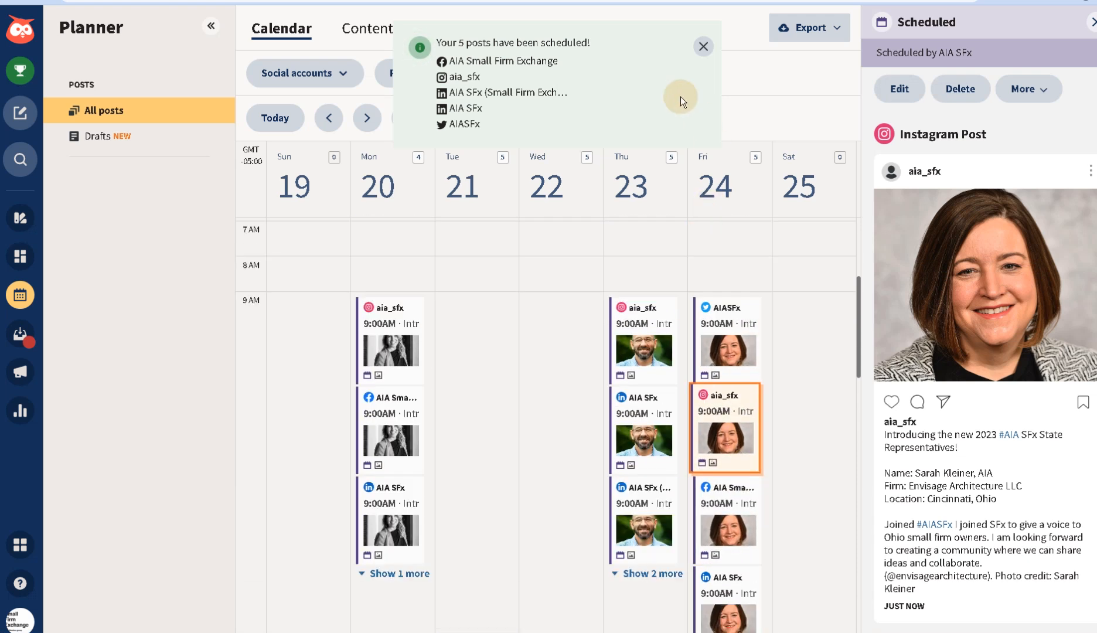
pyautogui.click(701, 46)
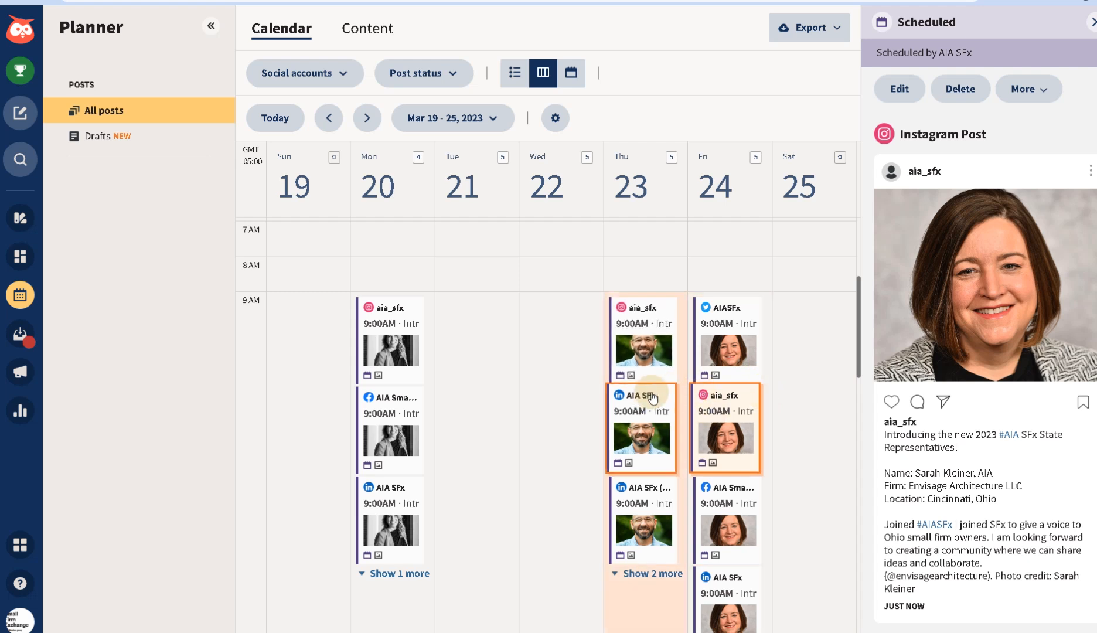
pyautogui.scroll(-5, 649, 384)
pyautogui.scroll(-4, 651, 387)
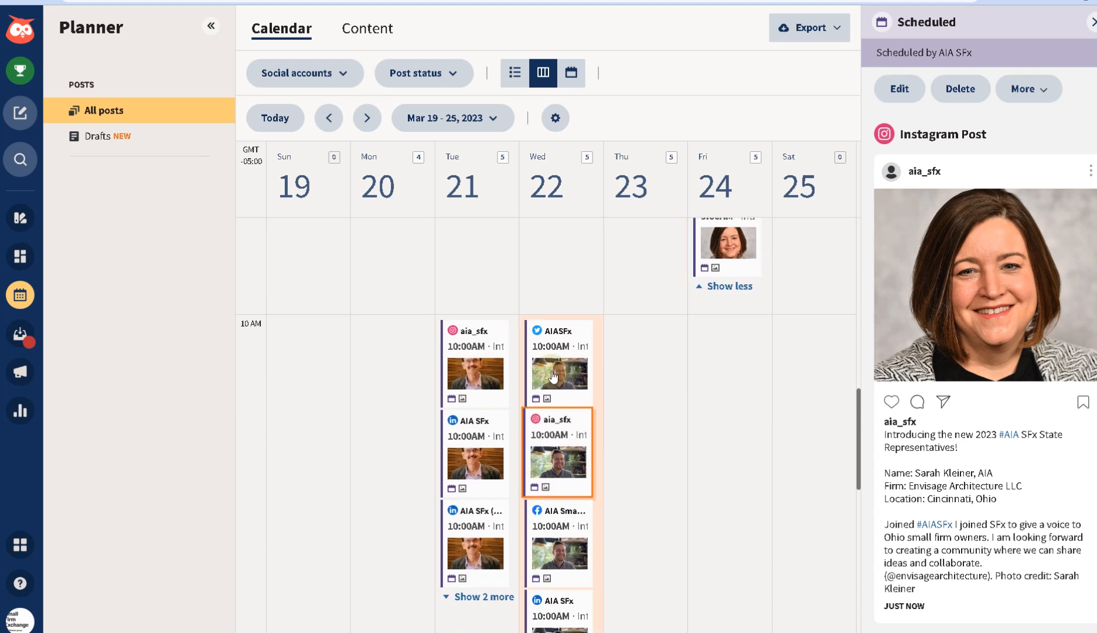
pyautogui.scroll(2, 545, 469)
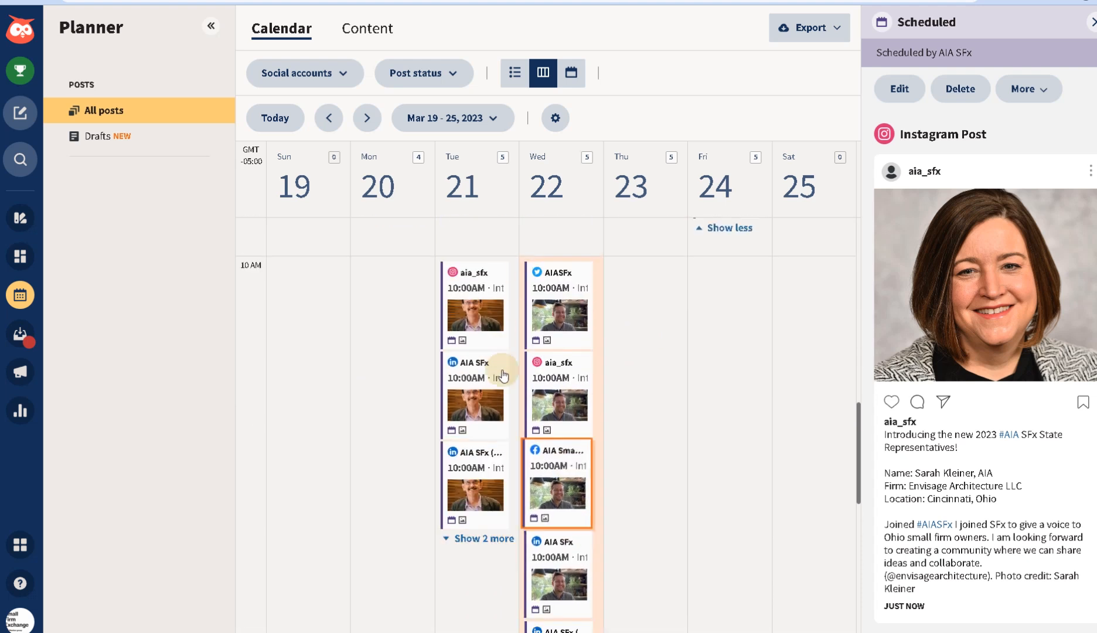
pyautogui.scroll(3, 496, 454)
pyautogui.scroll(1, 500, 457)
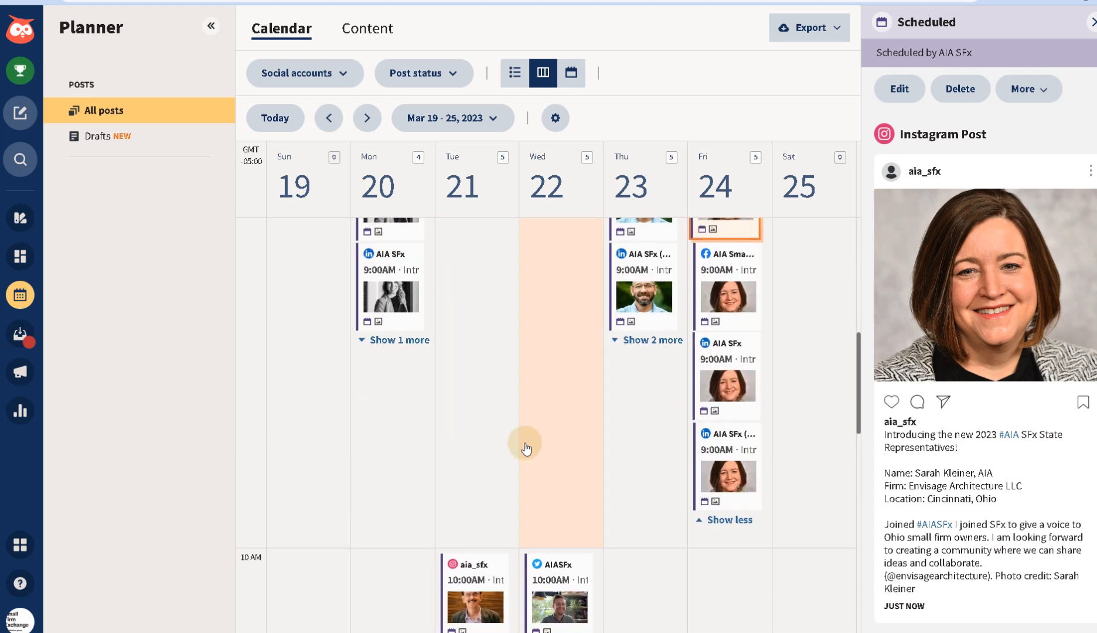
pyautogui.scroll(-1, 720, 435)
pyautogui.scroll(-5, 720, 434)
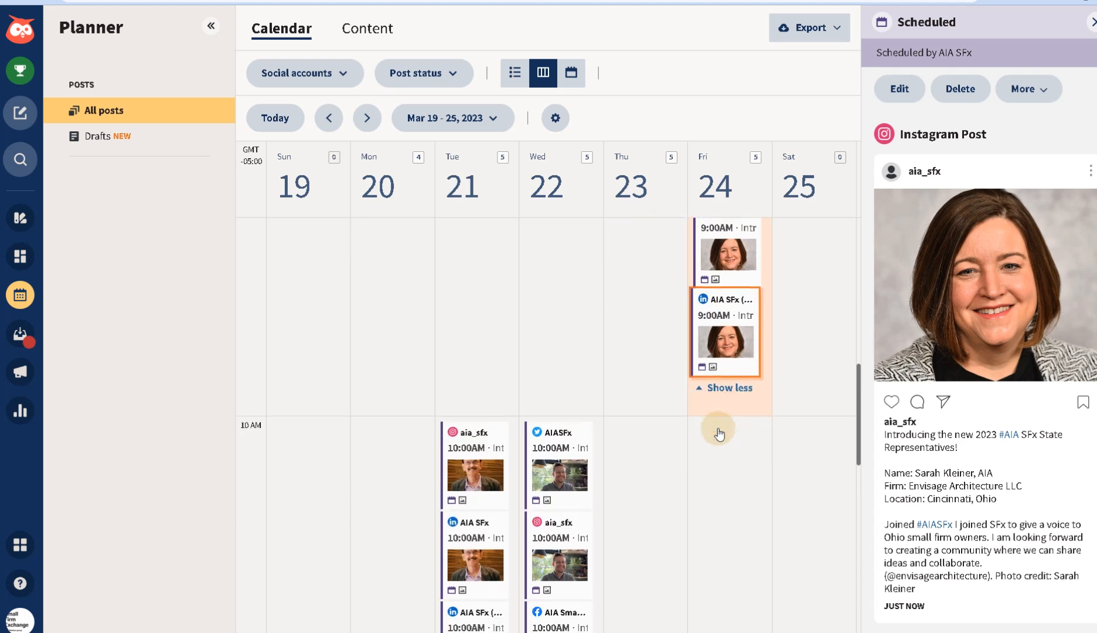
pyautogui.scroll(5, 720, 434)
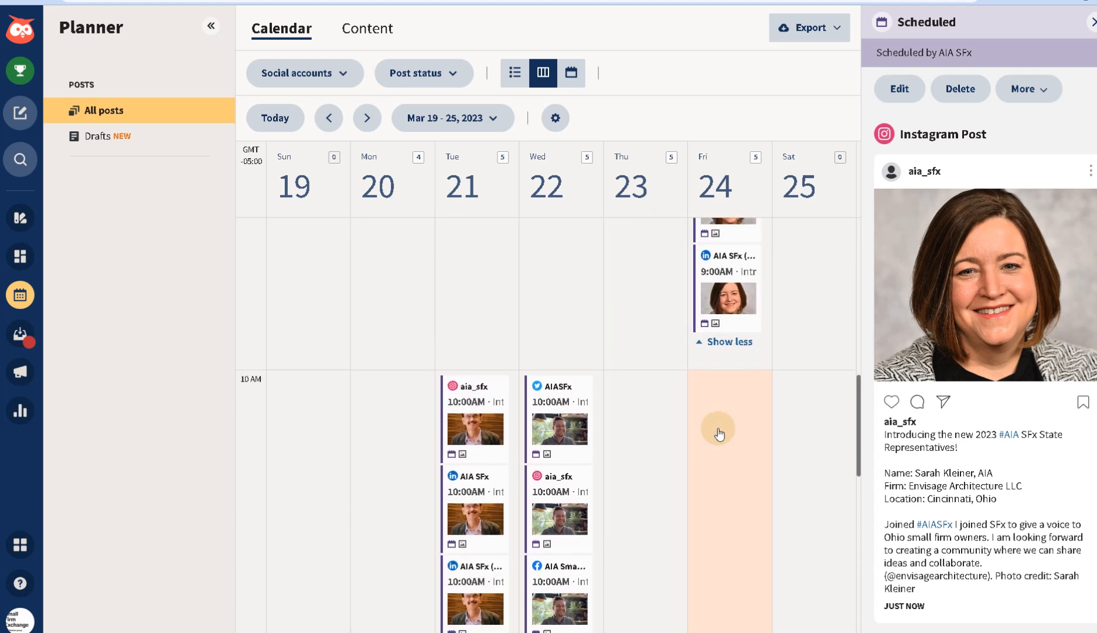